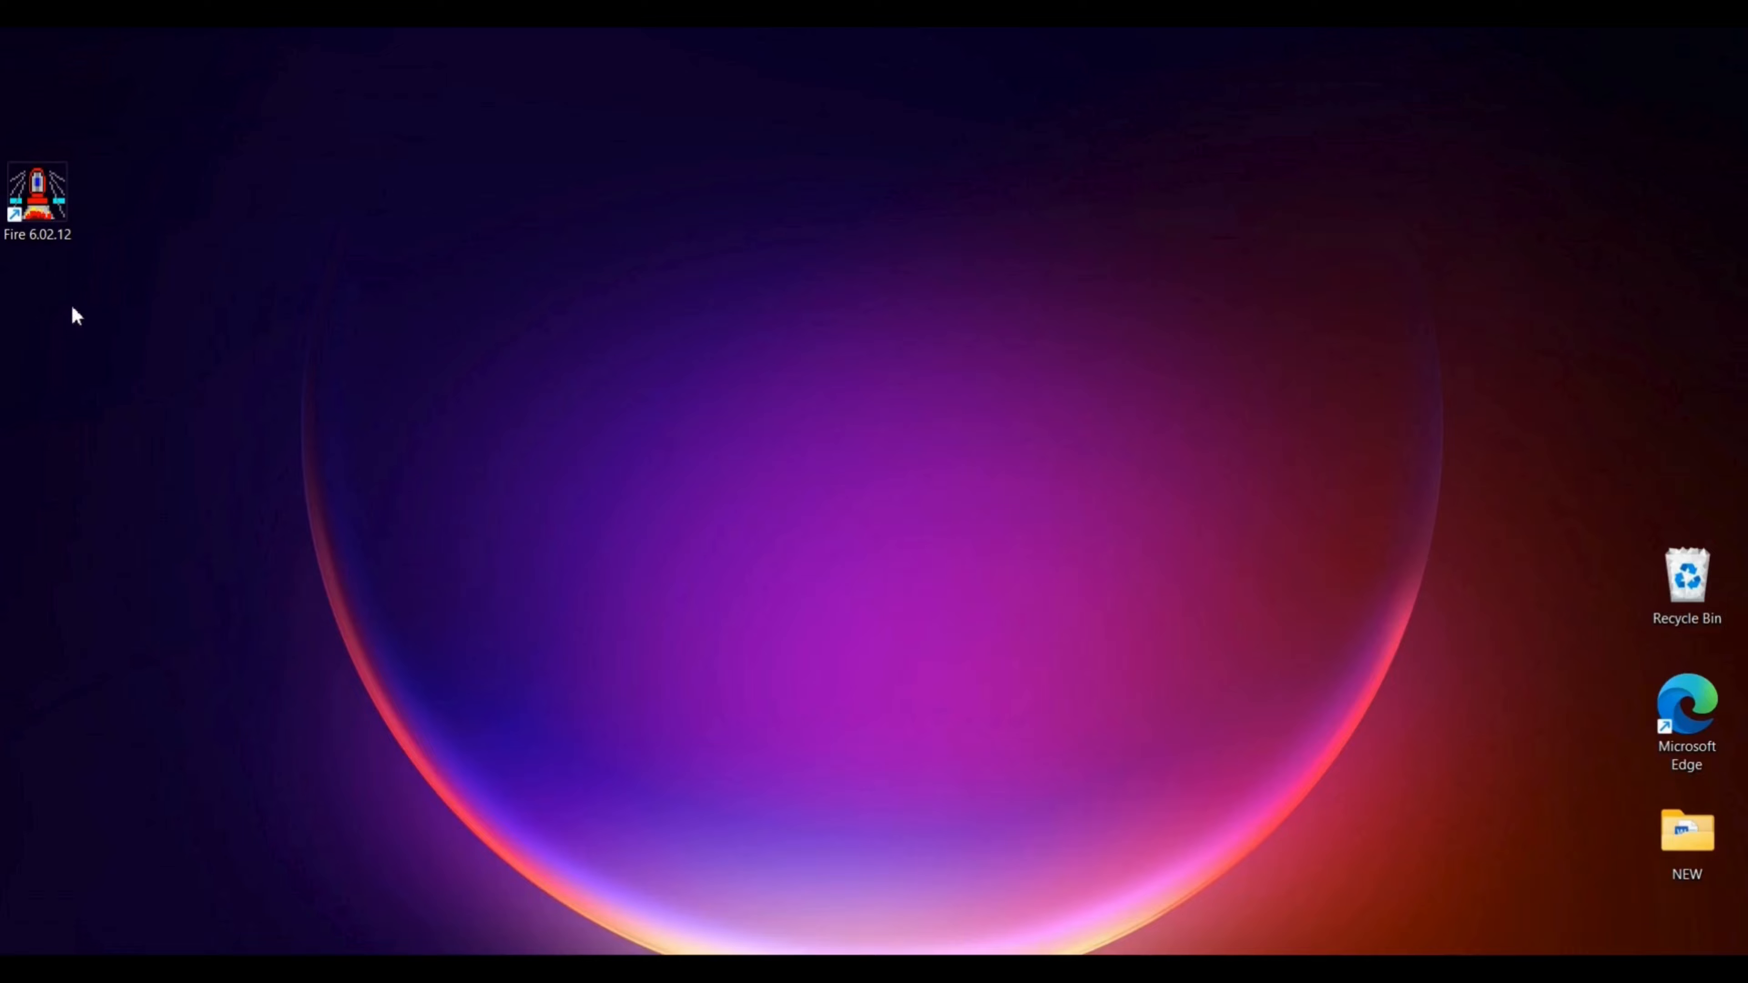
# Launch Fire, dismiss its startup tip and create a new project in a maximized window.
pyautogui.doubleClick(55, 215)
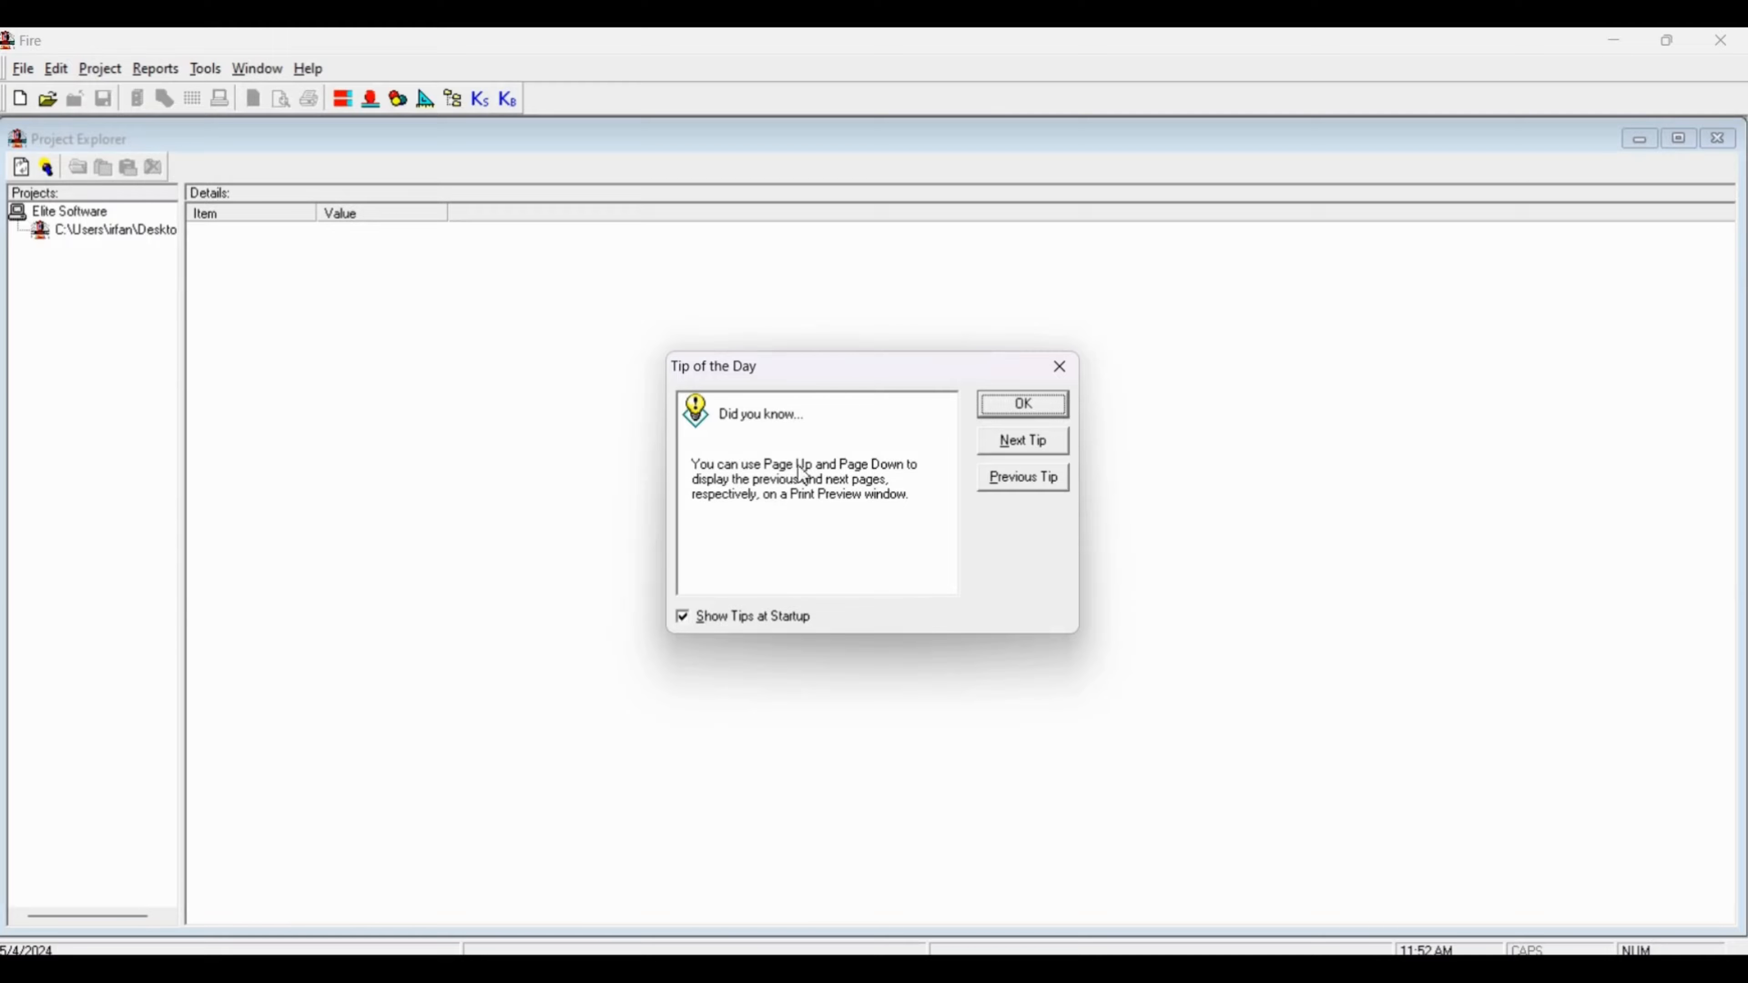
pyautogui.click(1022, 404)
pyautogui.click(1681, 141)
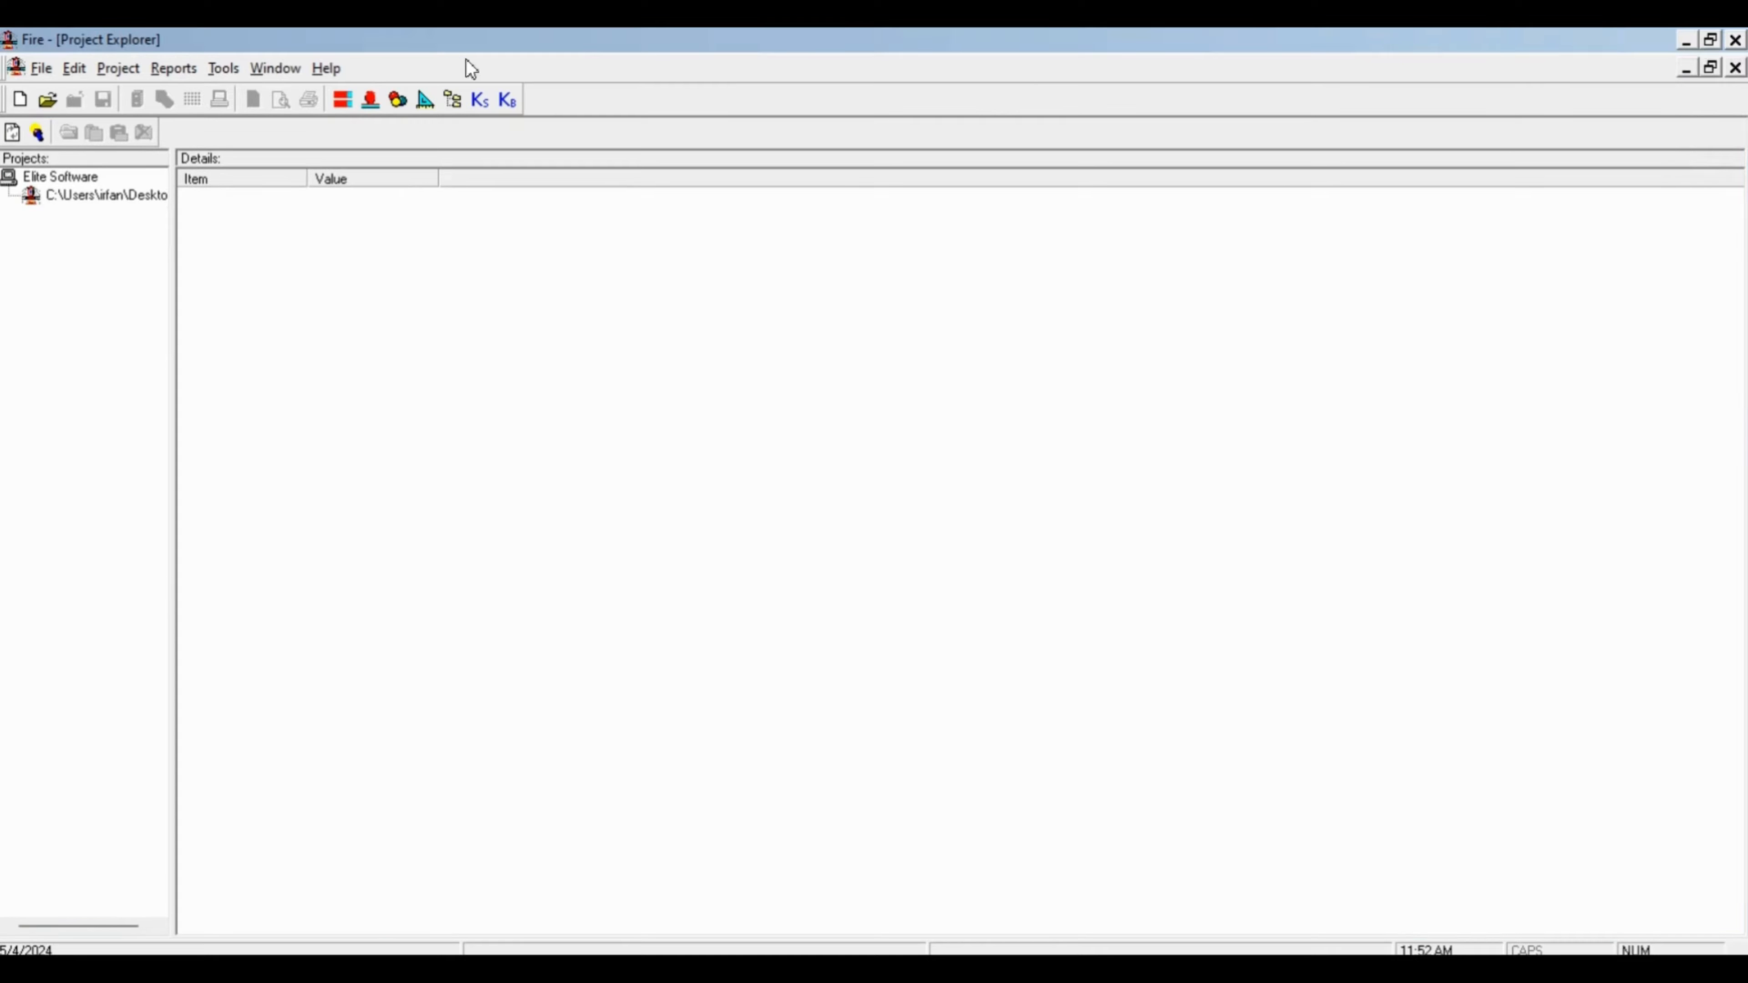
pyautogui.click(42, 67)
pyautogui.click(58, 92)
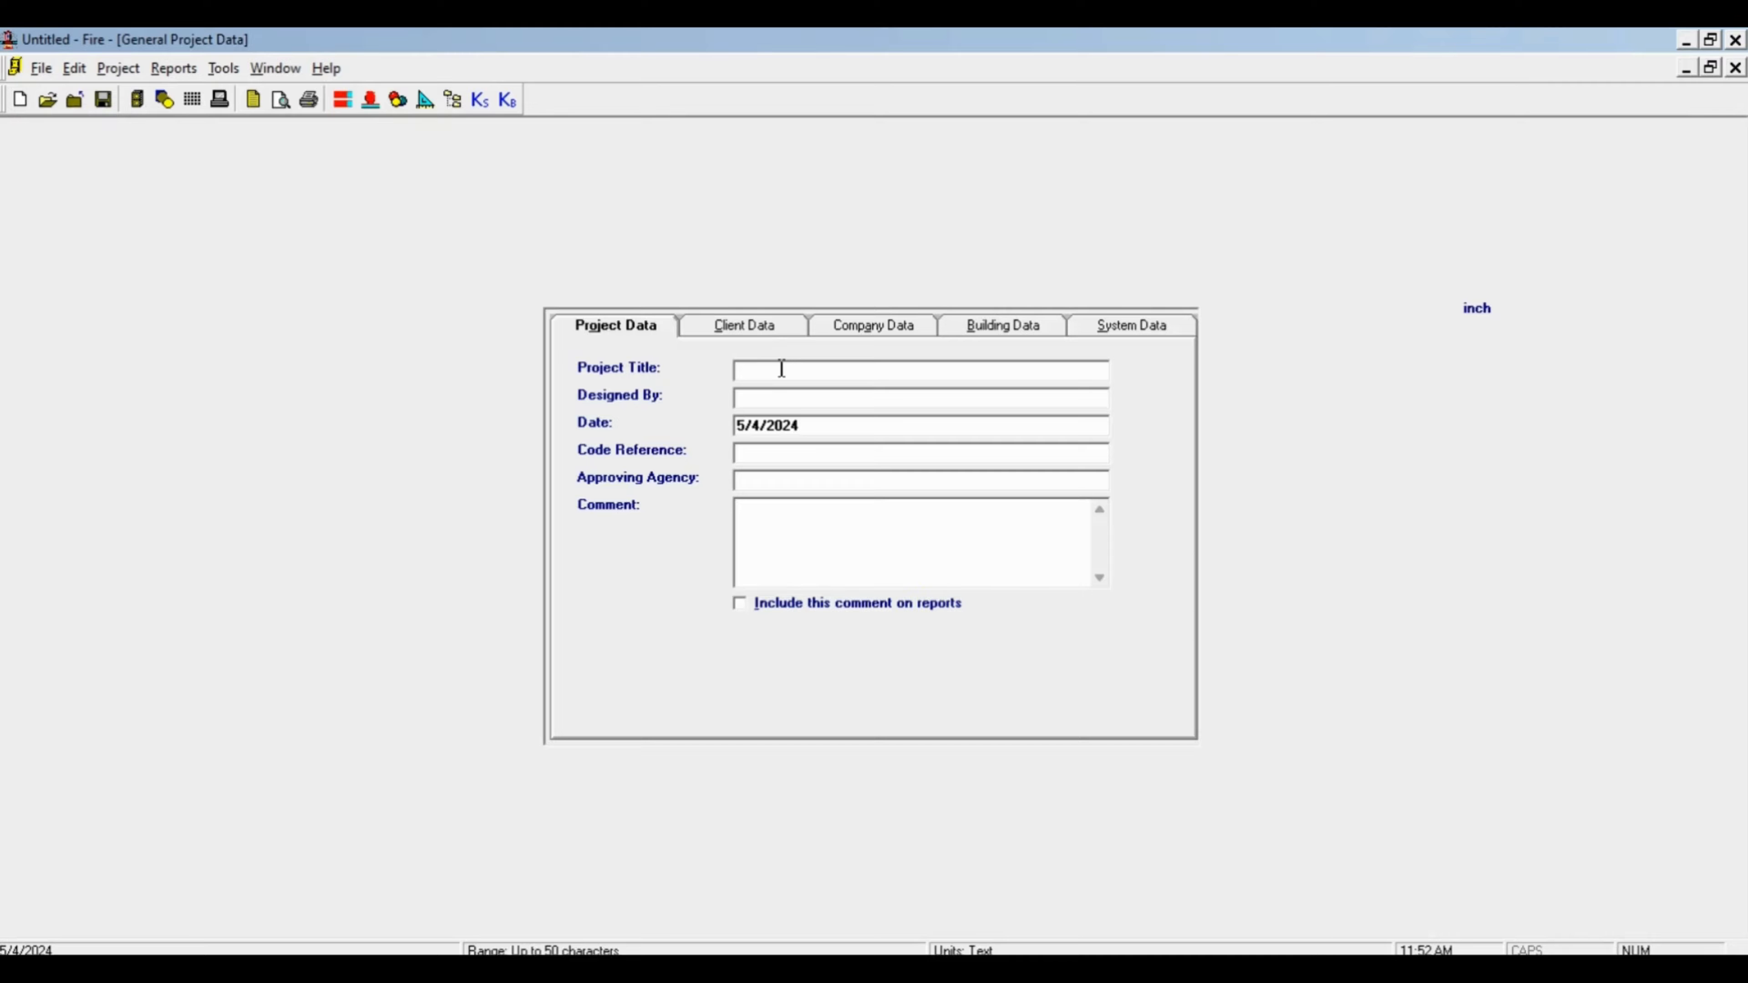
# Fill in the project title HOSPITAL, the designer's name and the date MAY 2024.
pyautogui.write('XYZ')
pyautogui.click(786, 406)
pyautogui.doubleClick(792, 375)
pyautogui.press('BackSpace')
pyautogui.write('HOSPITAL')
pyautogui.press('Tab')
pyautogui.write('IRFAN')
pyautogui.press('Tab')
pyautogui.write('A')
pyautogui.press('BackSpace')
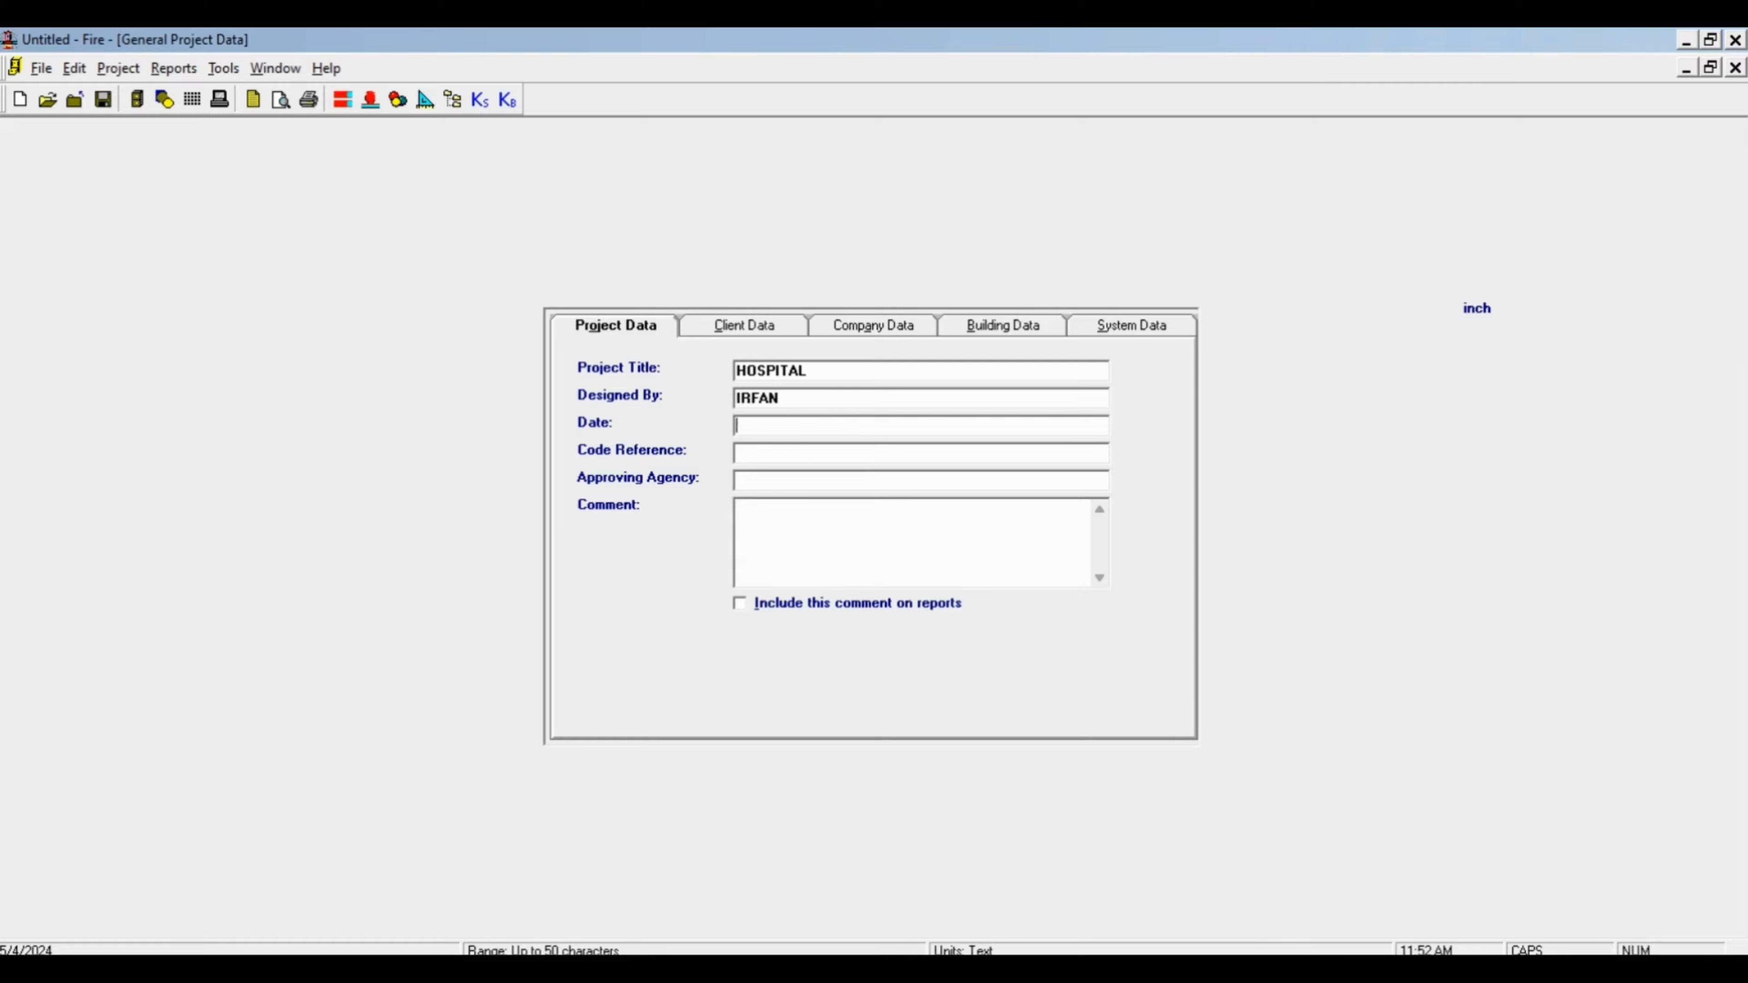
pyautogui.write('MAY 2024')
# Enter code reference NFPA 13, approving agency CIVIL DEFENSE and comment CALCULATIONS FOR SPRINKLER SYSTEMS, and include the comment on reports.
pyautogui.click(799, 452)
pyautogui.write('NFPA 13')
pyautogui.click(799, 487)
pyautogui.write('CIVIL DEFENC')
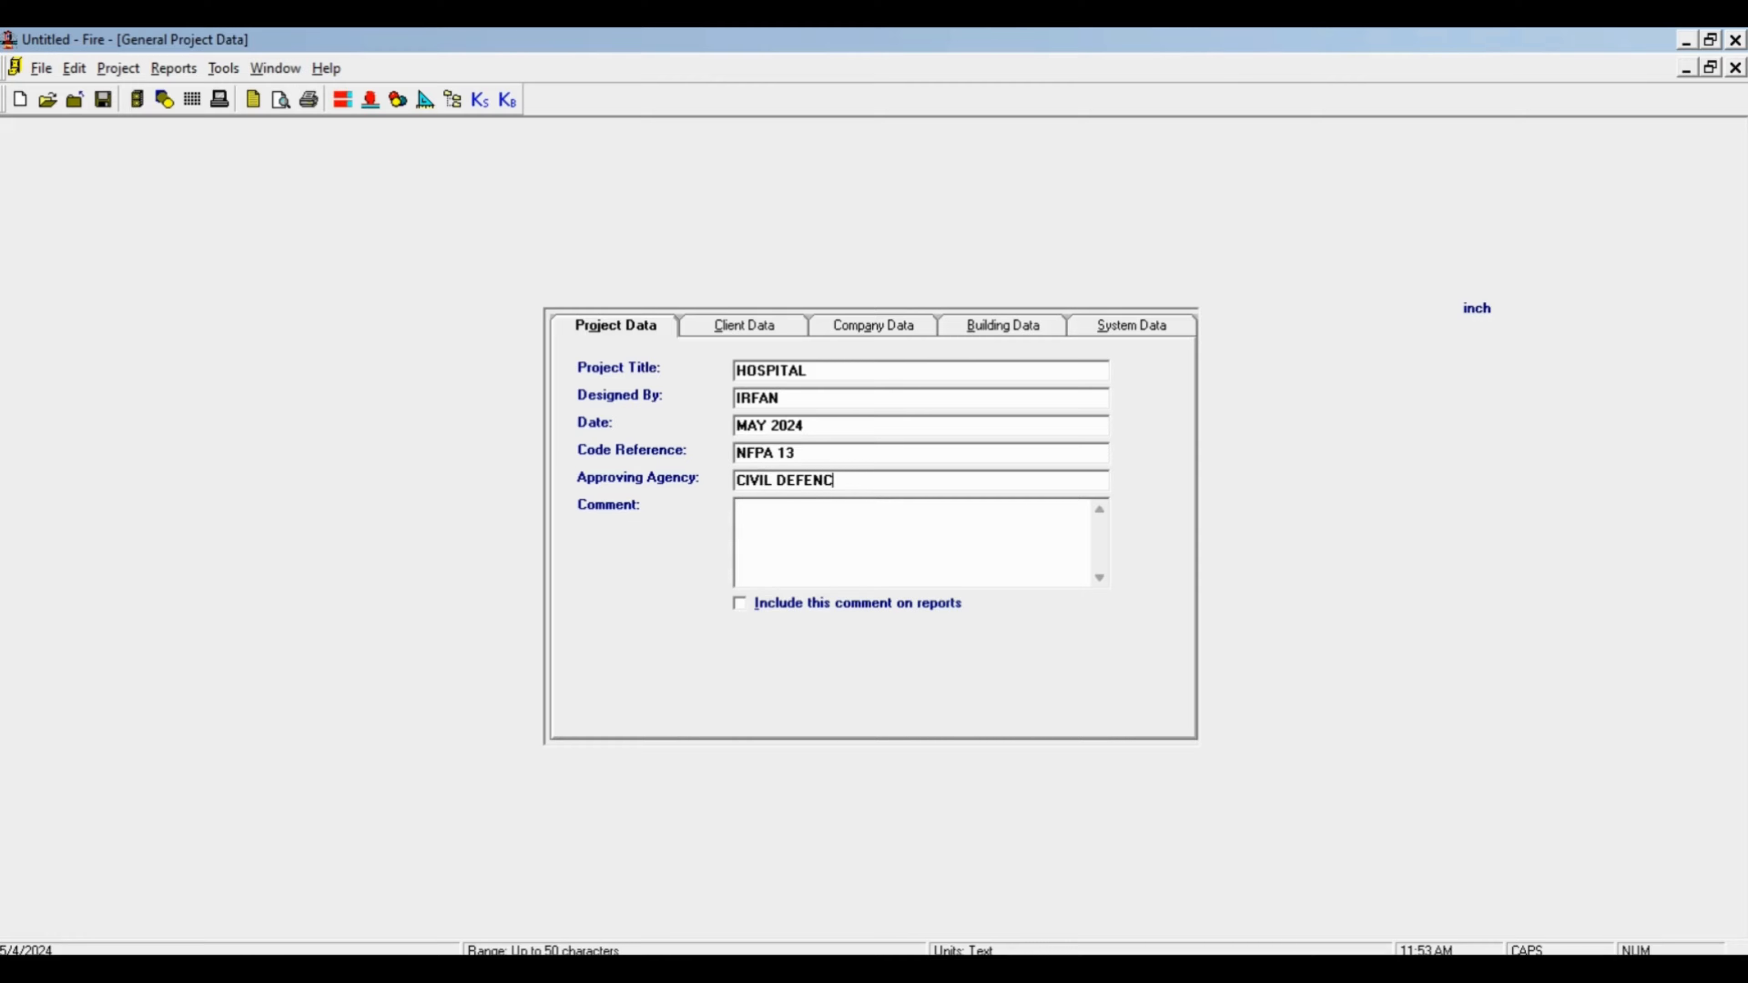
pyautogui.press('Tab')
pyautogui.write('CALCULATIONS FOR SPRINKLER SYSTEMS')
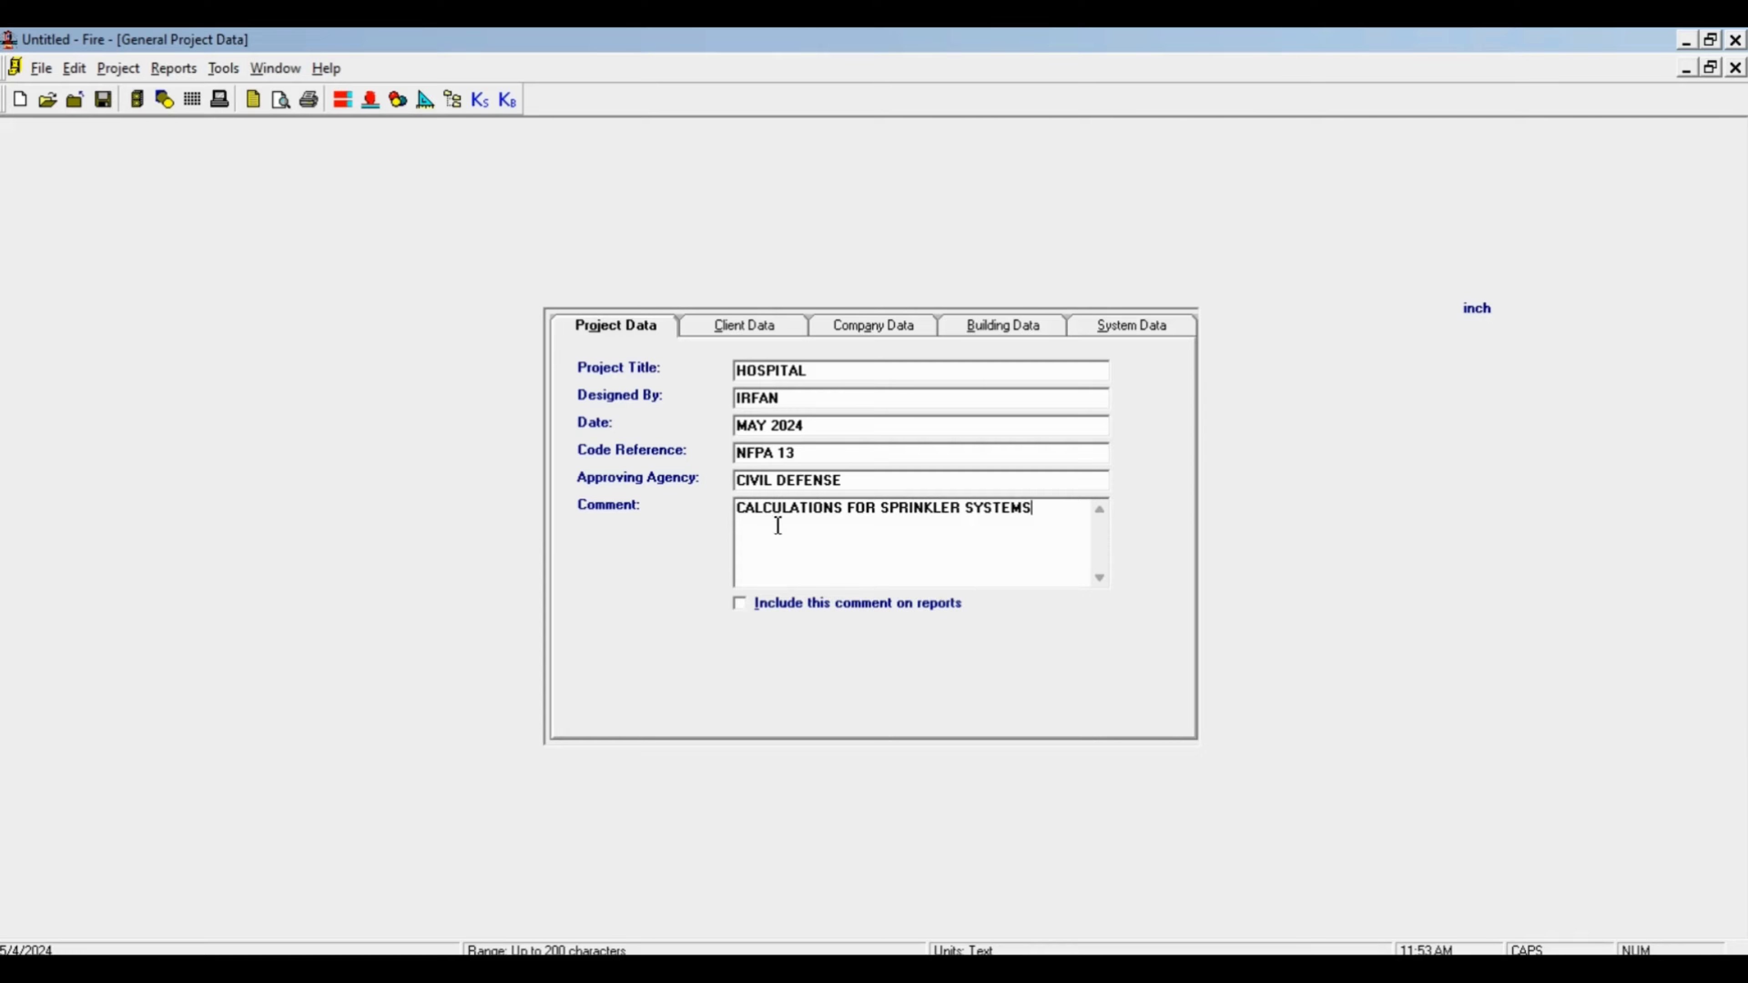
pyautogui.click(739, 604)
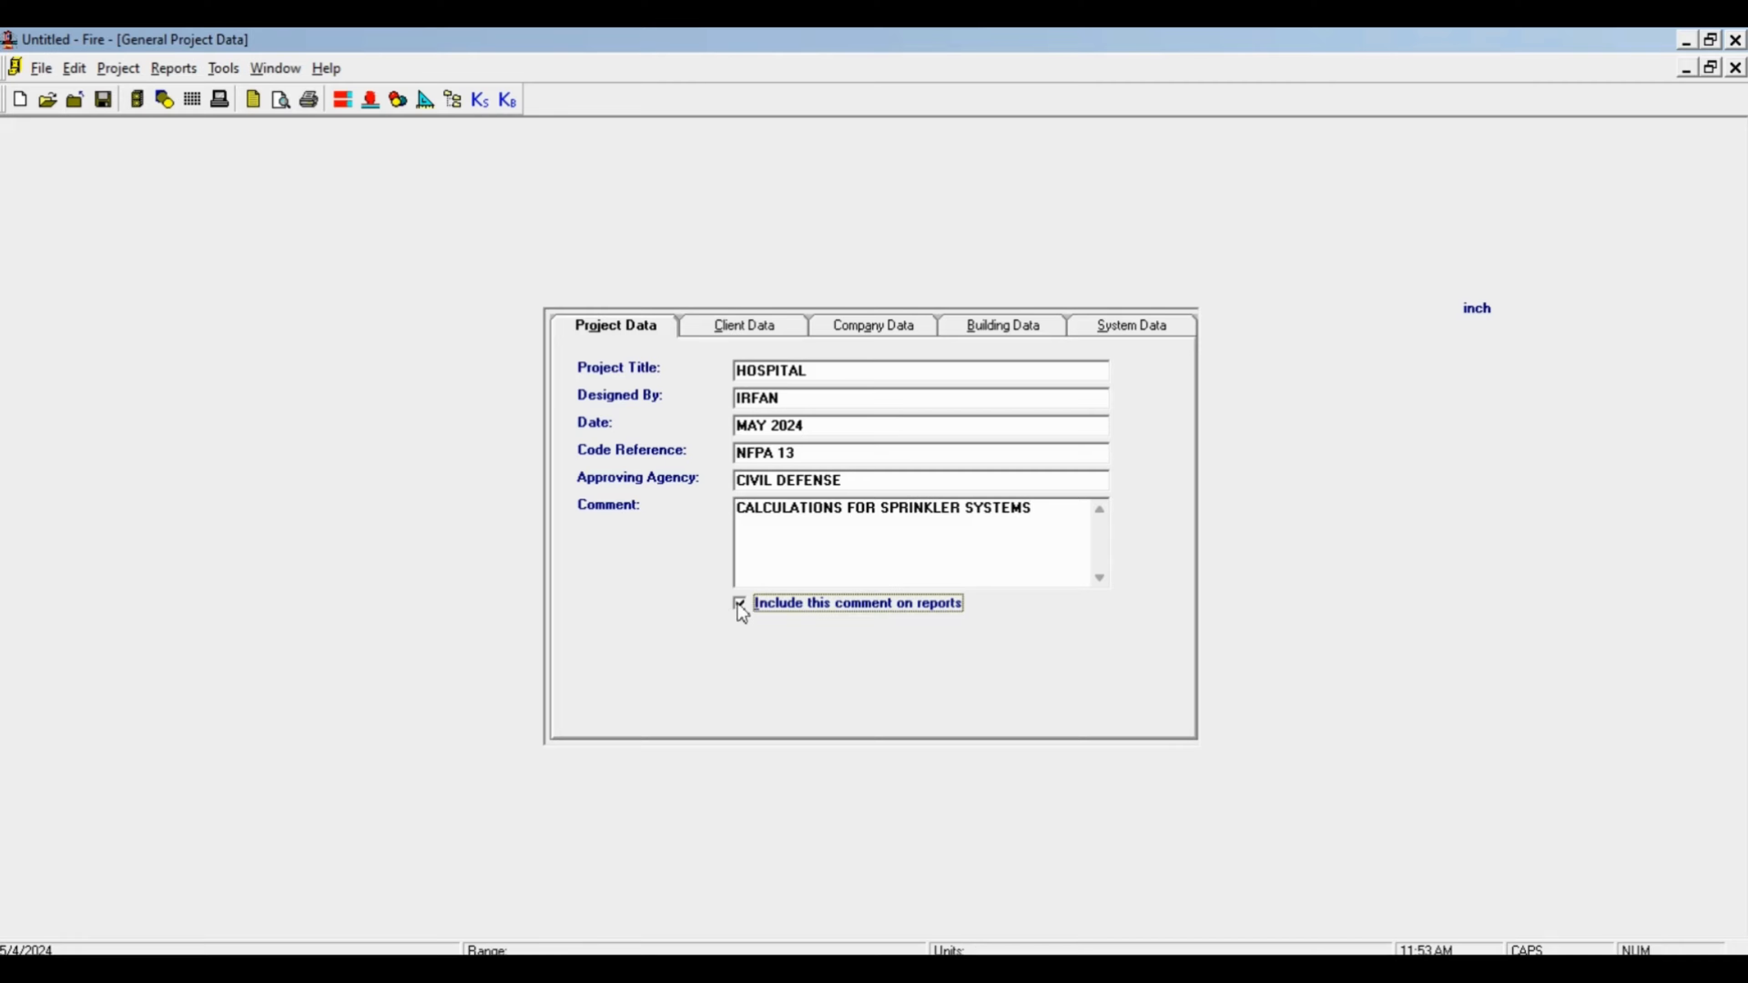
# Fill in the client data with client name MEDICAL CITY and the client's address and city/state.
pyautogui.click(771, 323)
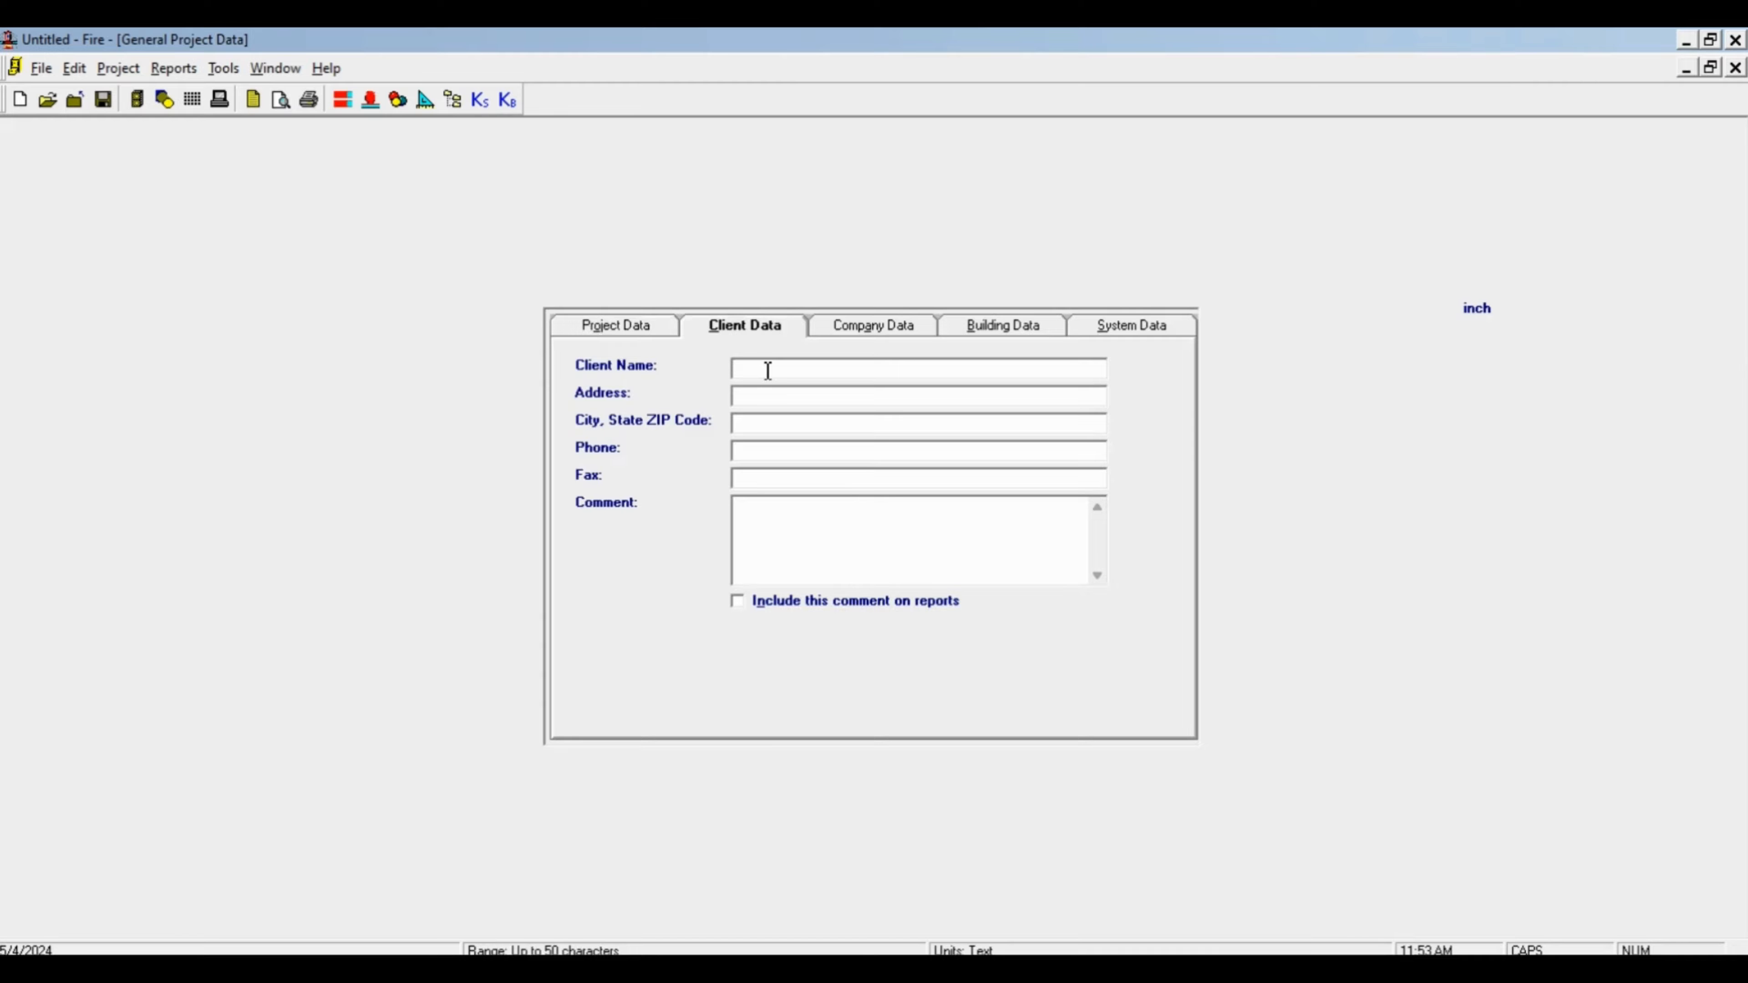
pyautogui.write('MEDICAL CITY')
pyautogui.click(815, 392)
pyautogui.write('KHOBAR')
pyautogui.click(840, 426)
pyautogui.write('EASTER')
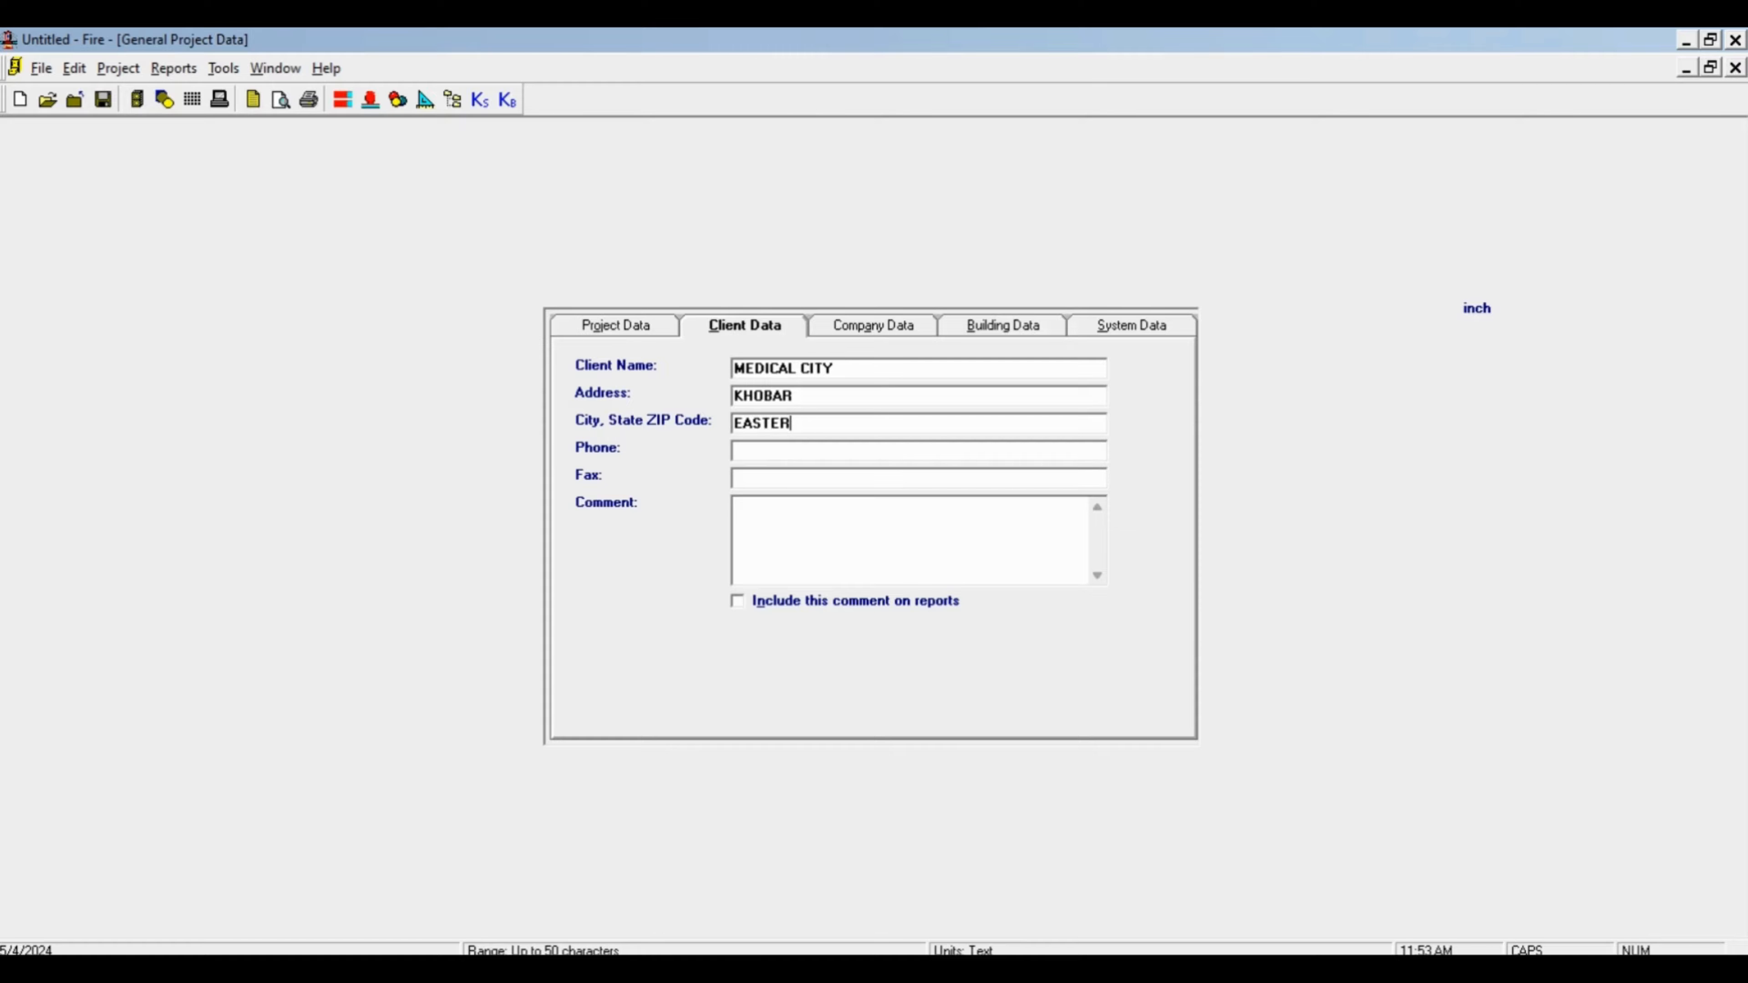
pyautogui.write('N PROVINCE')
pyautogui.click(842, 456)
# Fill in the company data with KEIL FIRE SAFETY SOLUTIONS, the representative's name, and the company's address and city/state.
pyautogui.click(874, 326)
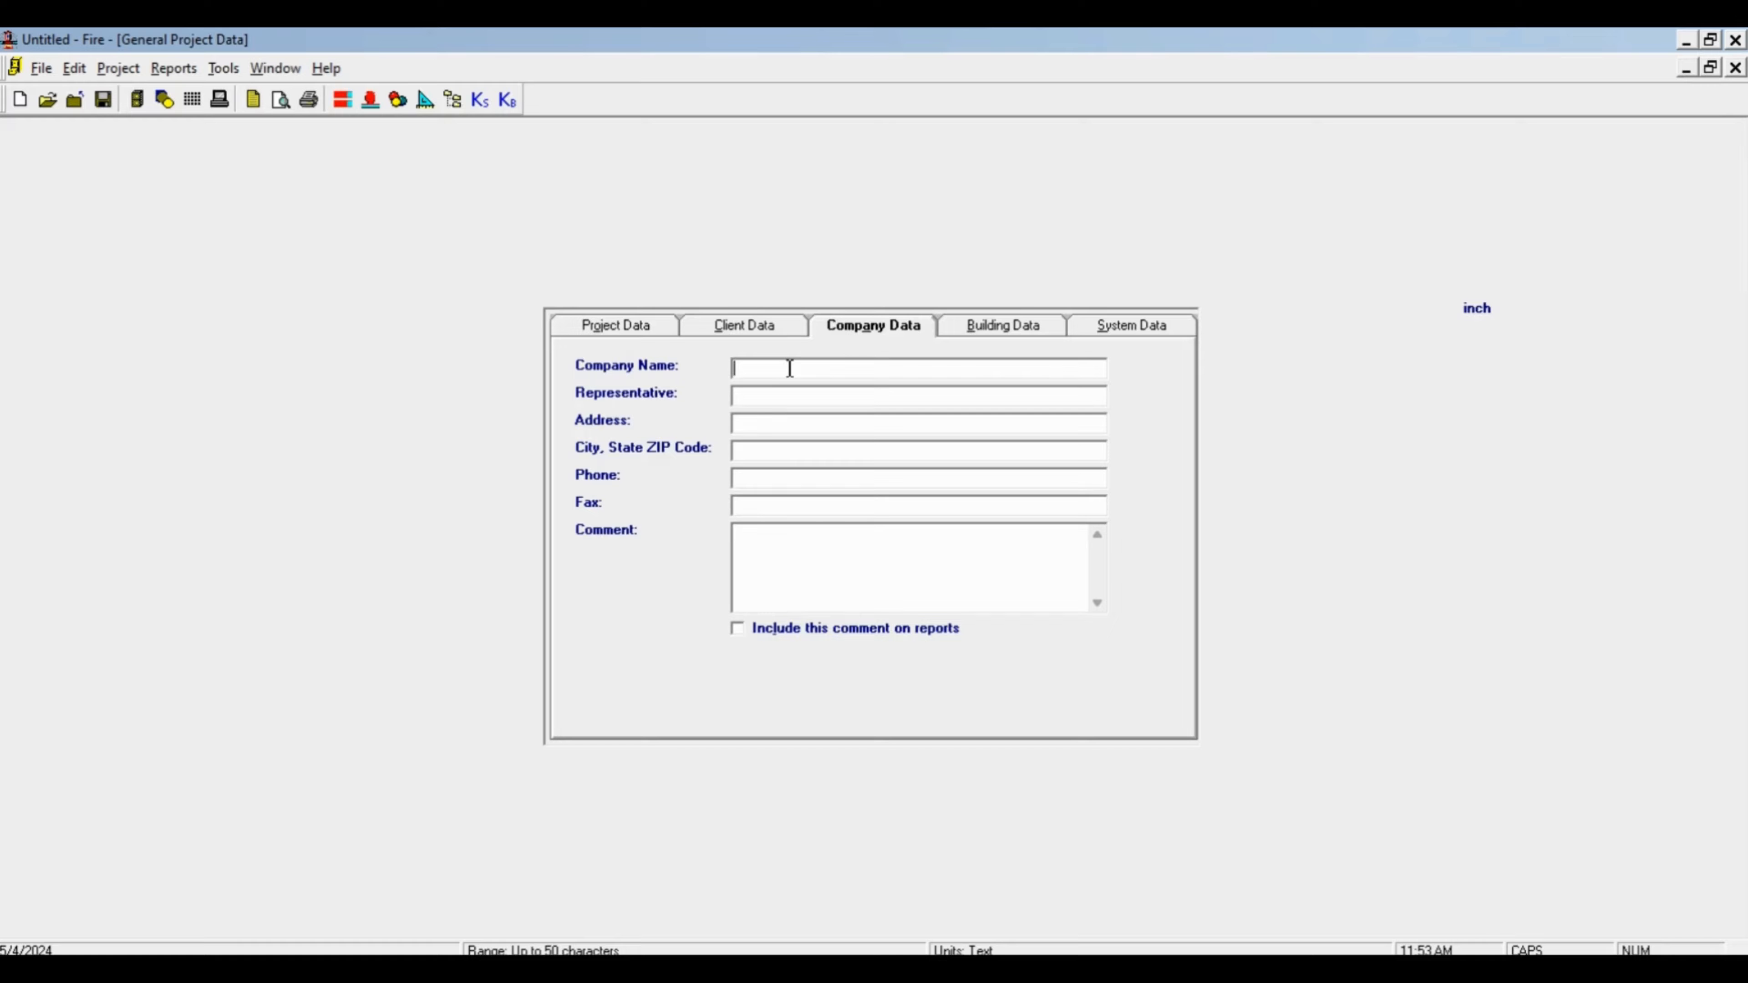
pyautogui.write('KEIL FIRE SAFETY SOLUTIONS')
pyautogui.press('Tab')
pyautogui.write('IRFAN')
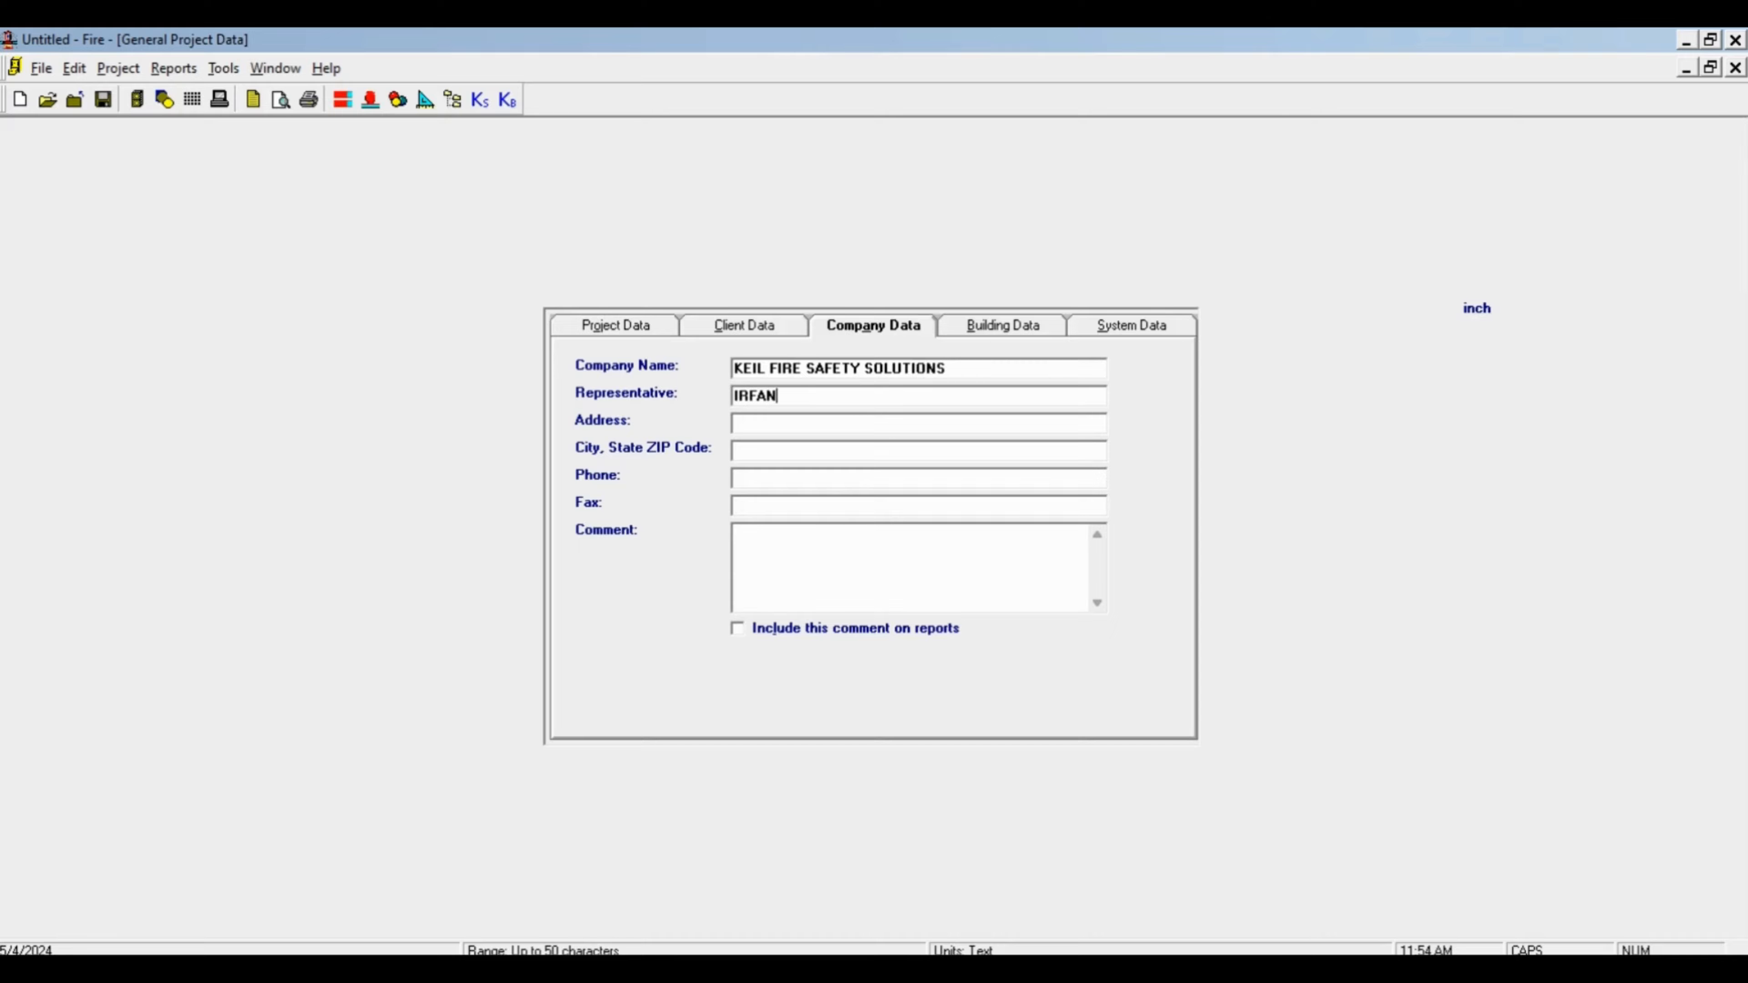
pyautogui.write('KHOBAR')
pyautogui.click(780, 453)
pyautogui.write('EASTERN PROVINCE')
# Fill in the building data with building name HOSPITAL and building owner MEDICAL CITY.
pyautogui.click(984, 333)
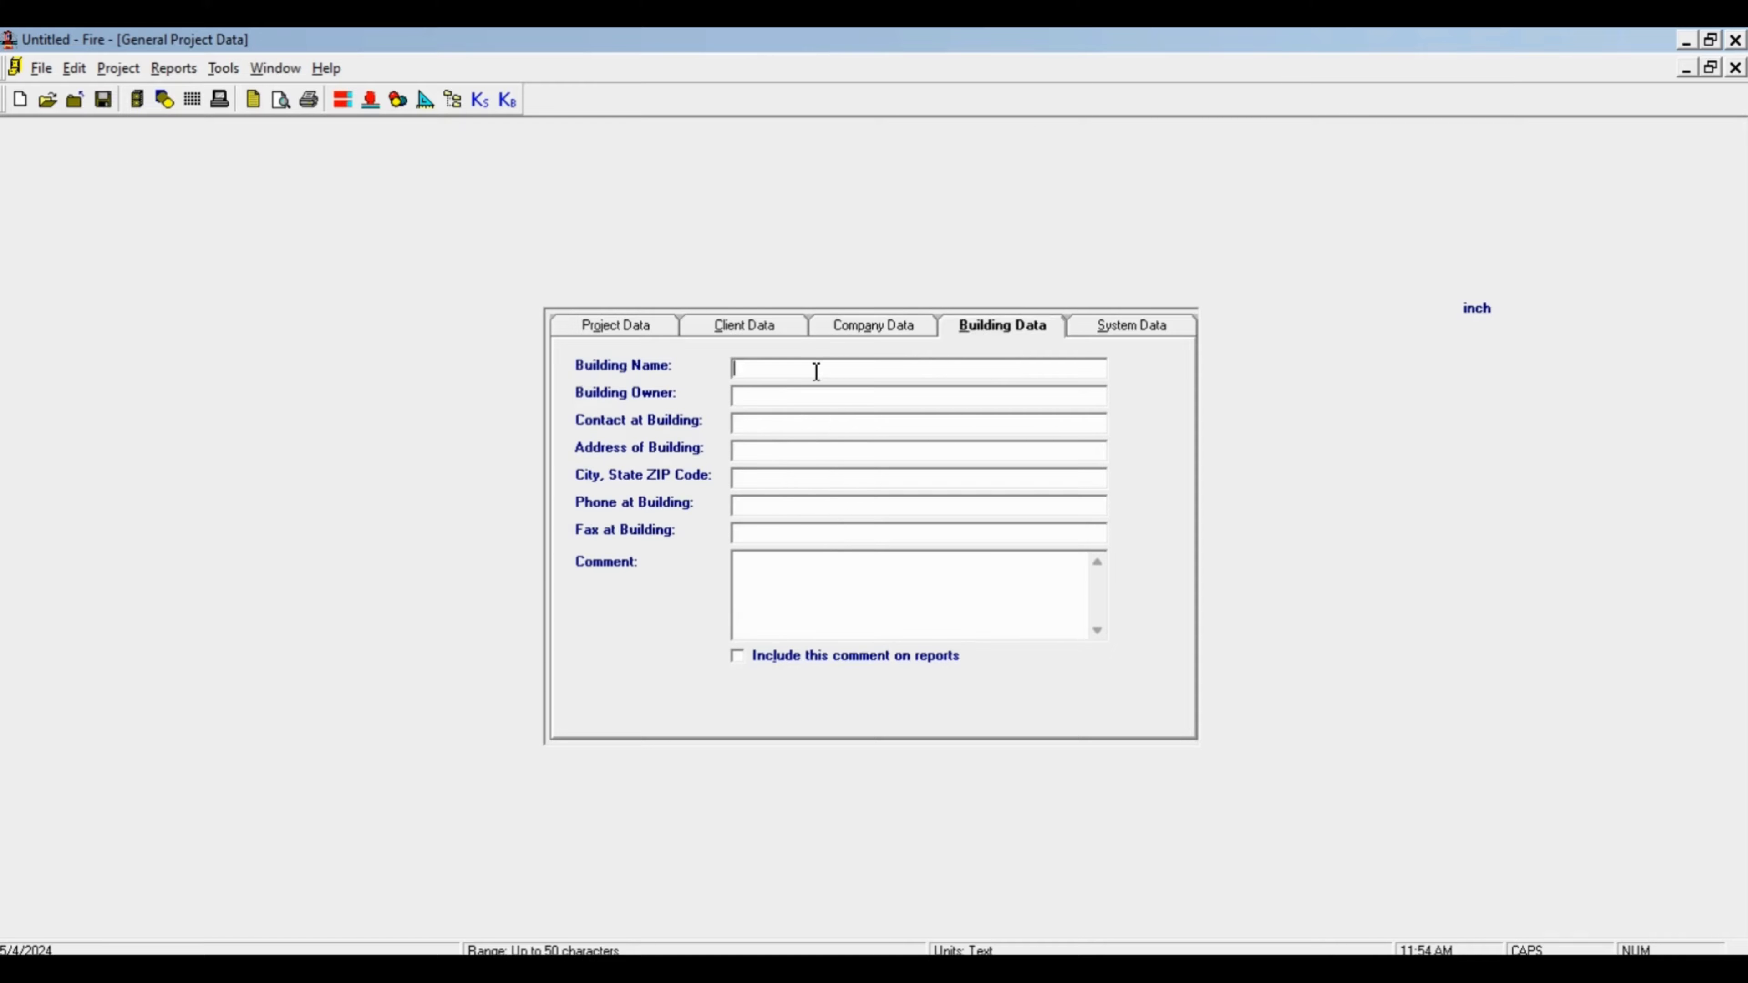
pyautogui.write('HOSPITAL')
pyautogui.click(817, 397)
pyautogui.write('MEDICAL CITY')
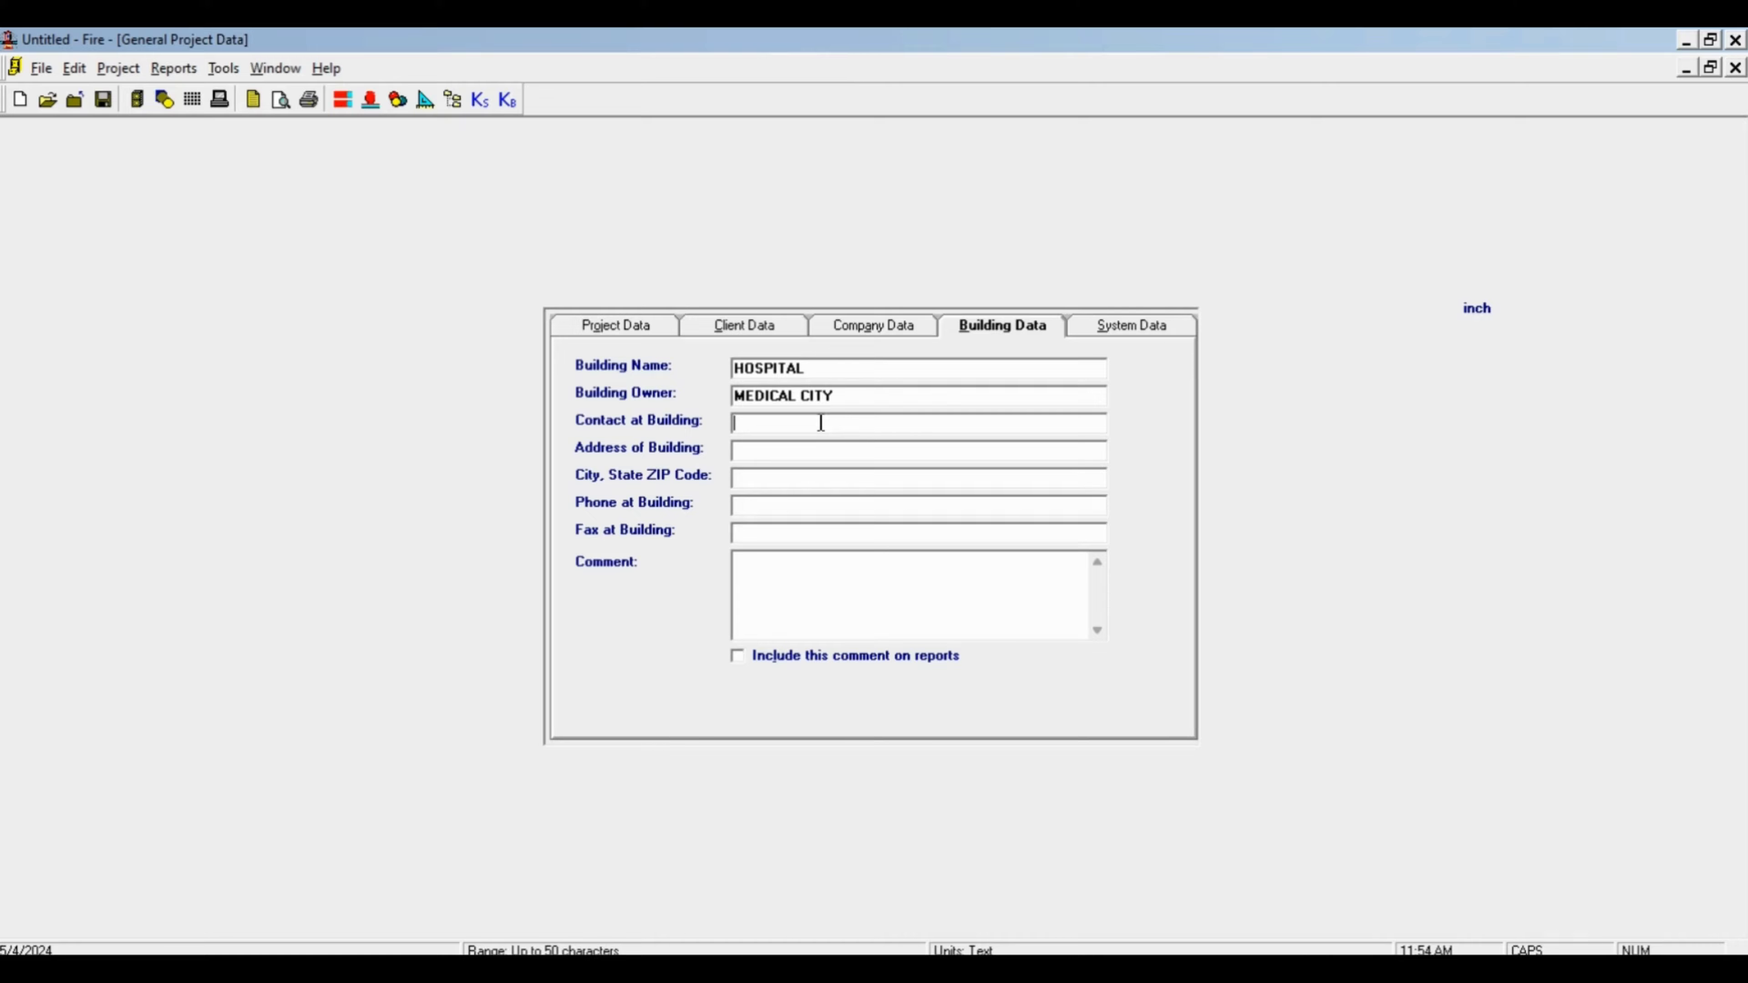
pyautogui.click(773, 508)
pyautogui.click(771, 536)
pyautogui.click(781, 560)
# Set the primary type of discharge in the system data to Sprinkler.
pyautogui.click(1115, 323)
pyautogui.click(831, 659)
pyautogui.click(796, 800)
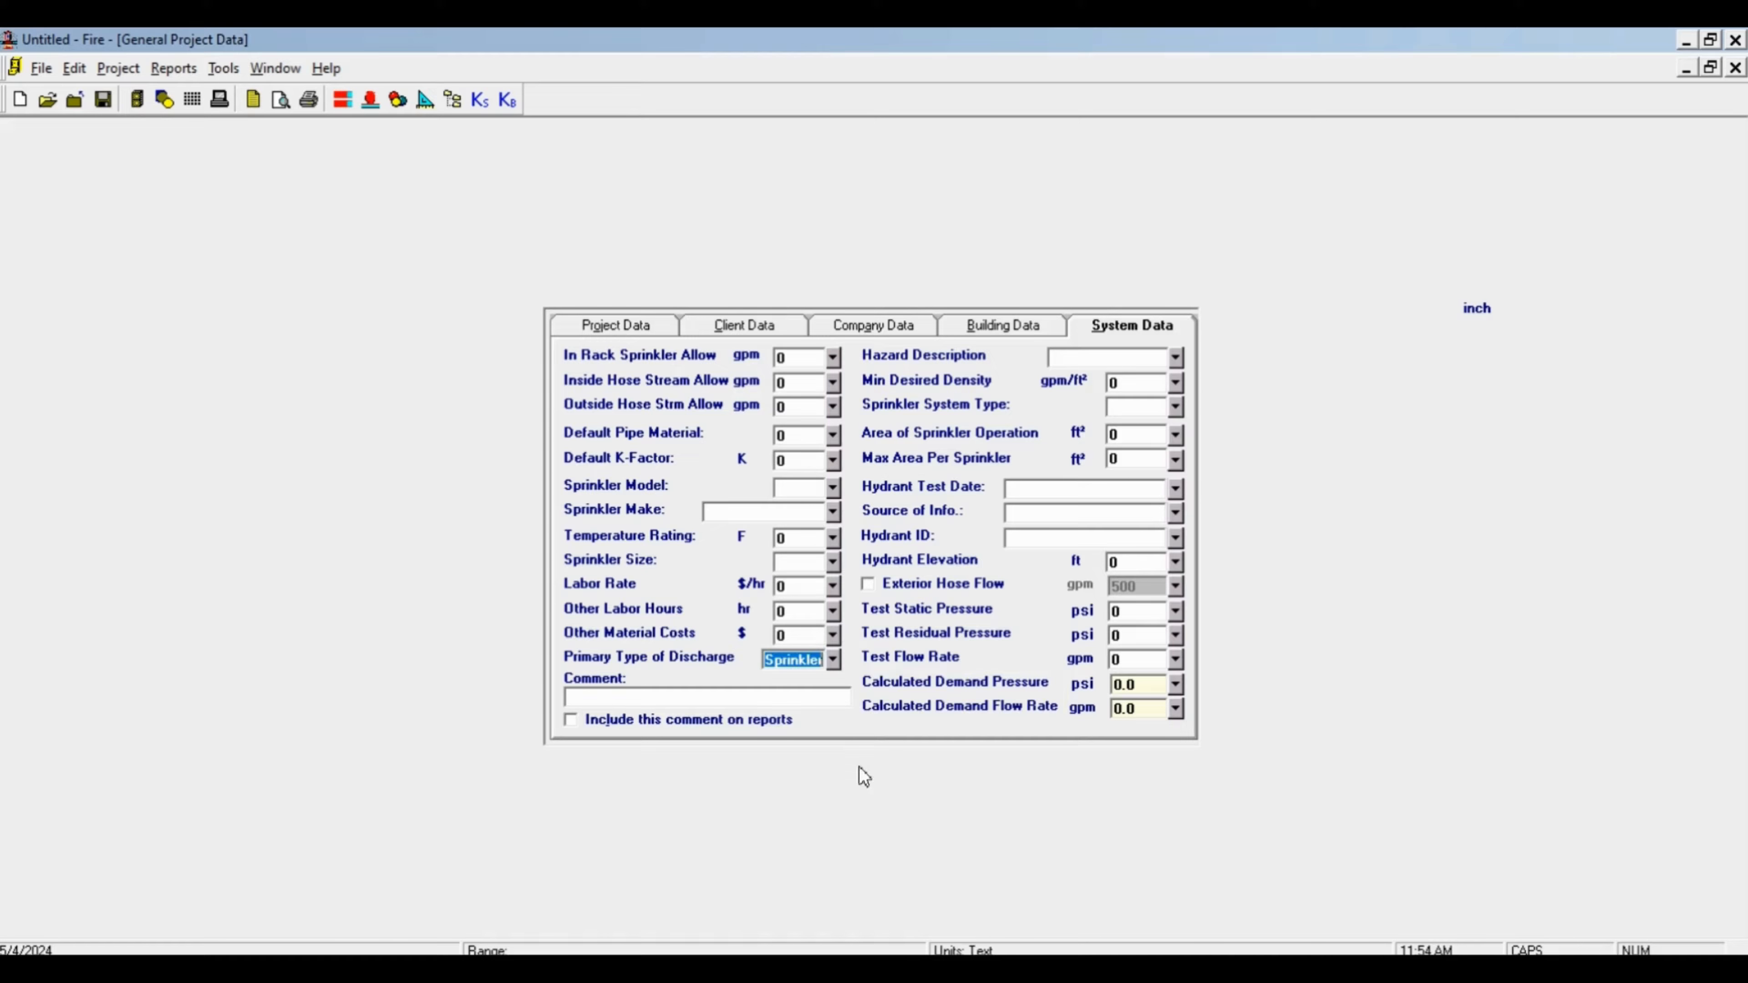
# Set the hazard description to Light Hazard, the minimum desired density to 0.1 gpm/ft² and the sprinkler system type to Wet.
pyautogui.click(1176, 359)
pyautogui.click(1147, 475)
pyautogui.click(1177, 382)
pyautogui.click(1183, 571)
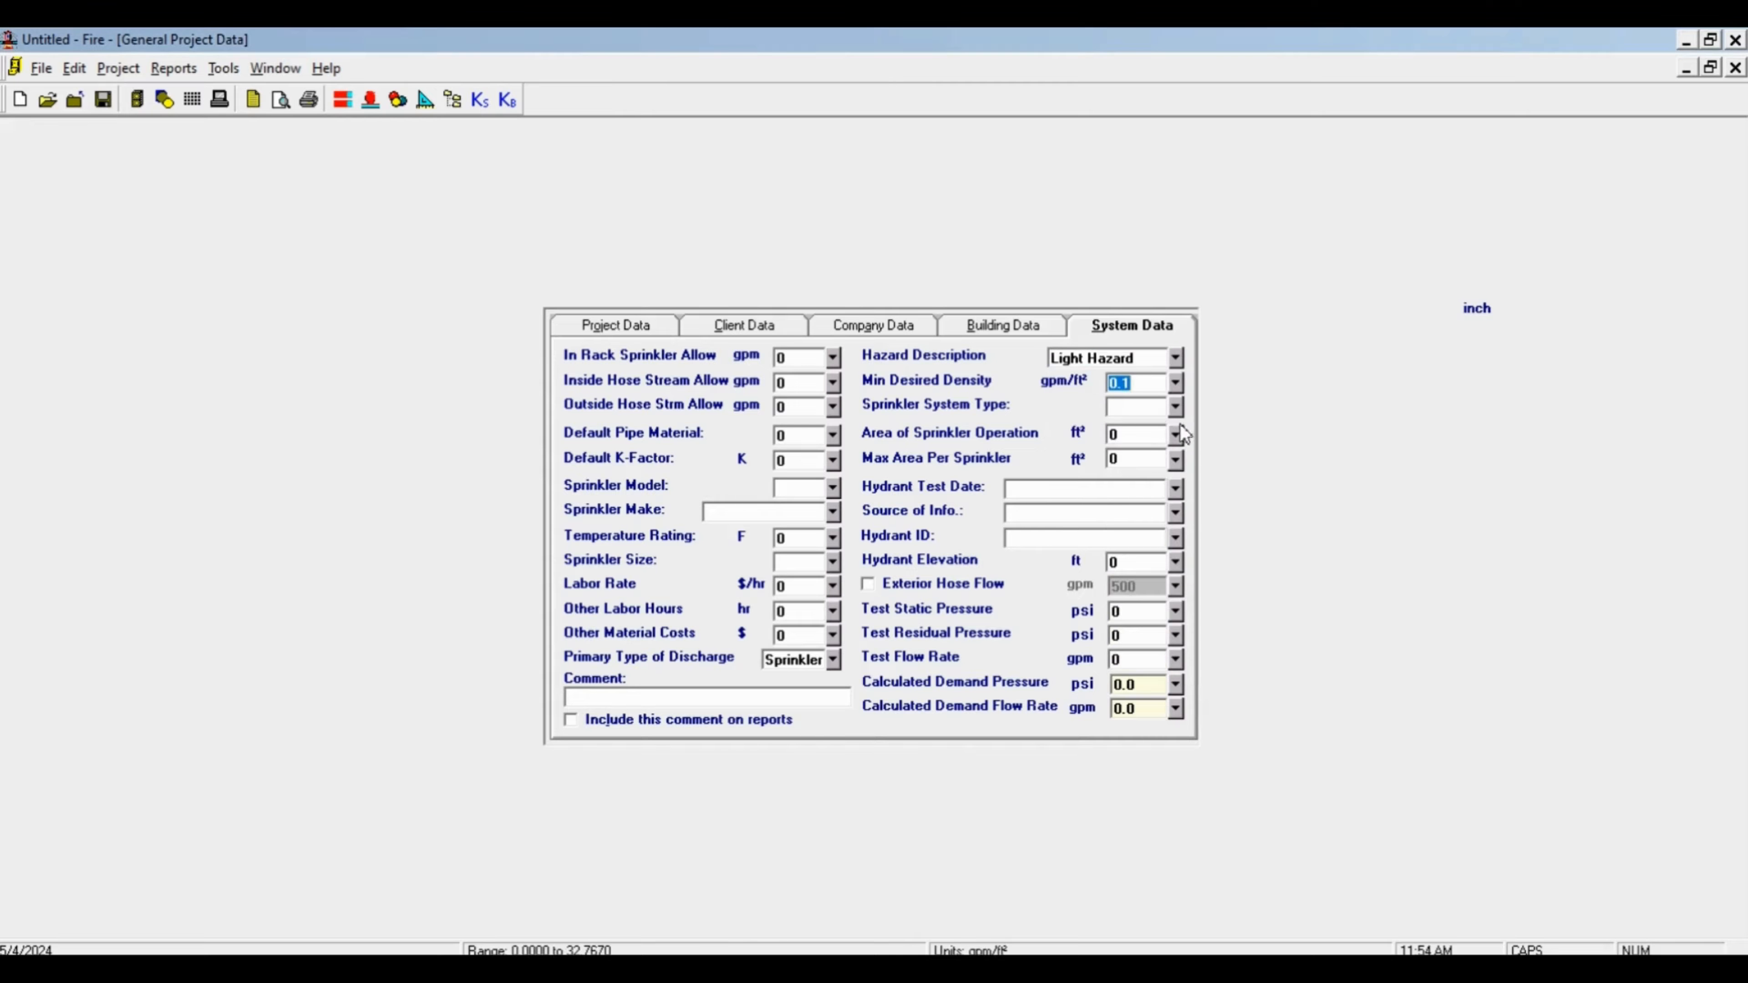
pyautogui.click(1176, 406)
pyautogui.click(1143, 555)
# Set the outside hose stream allowance to 100 gpm and enable an exterior hose flow of 100 gpm.
pyautogui.click(798, 408)
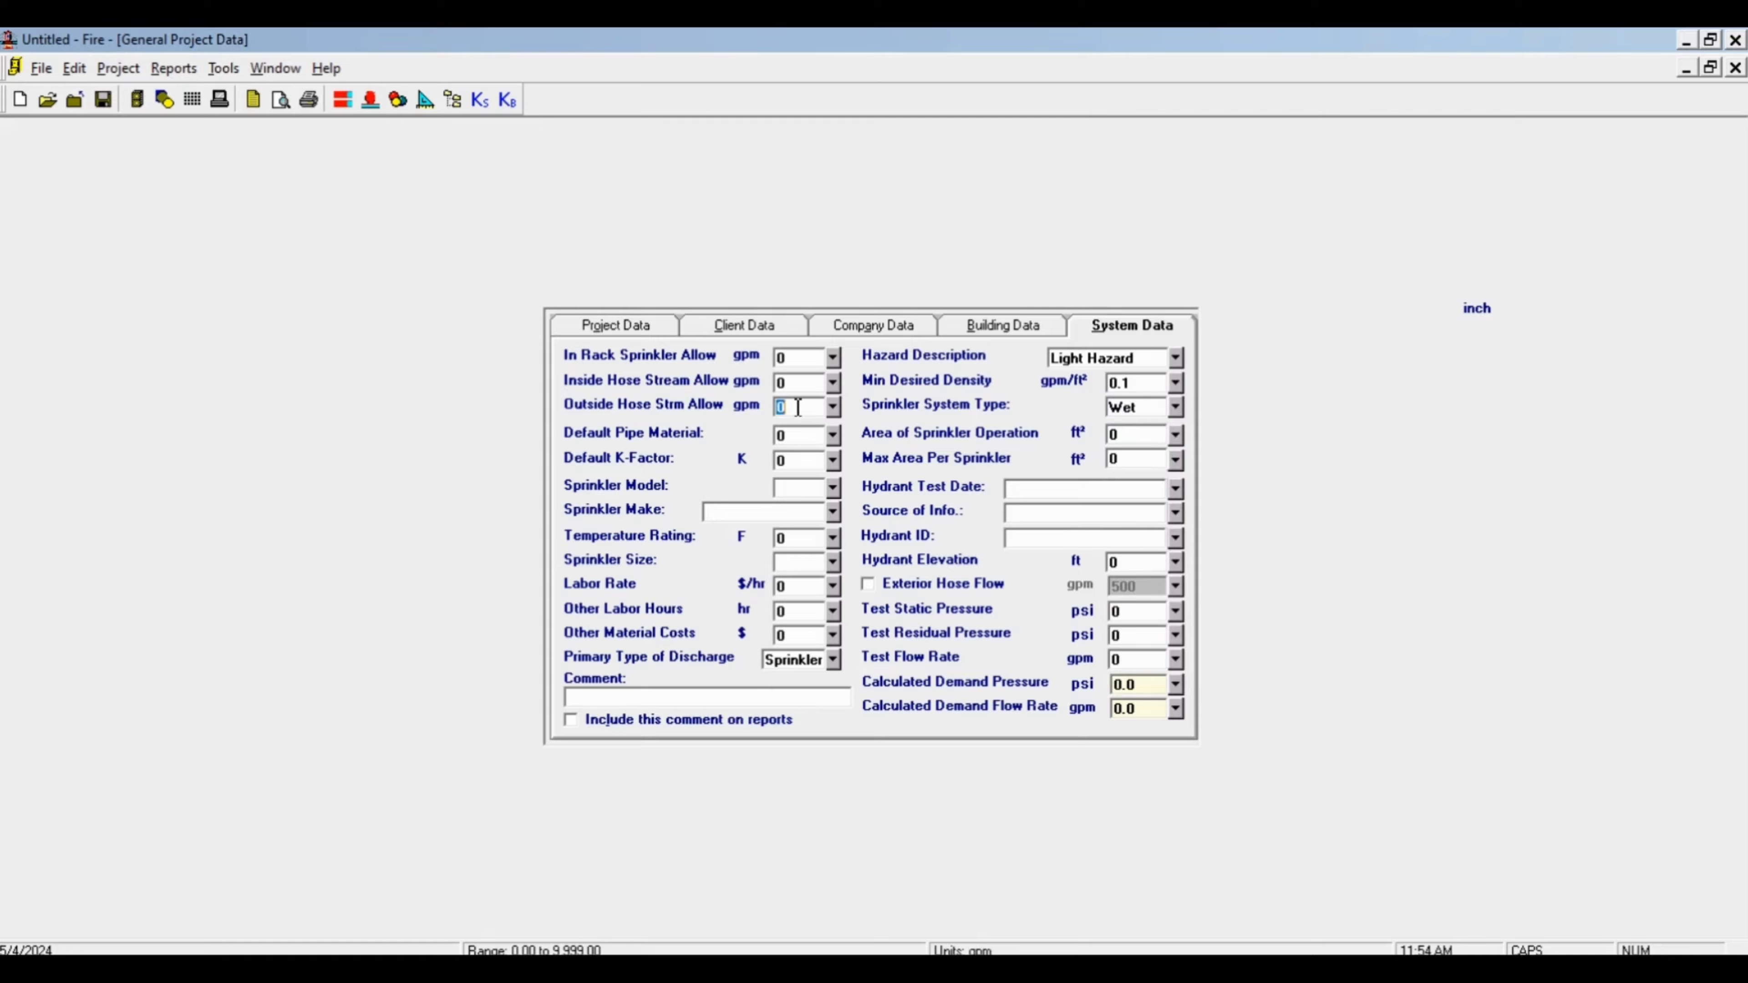
pyautogui.write('100')
pyautogui.click(867, 584)
pyautogui.click(1150, 594)
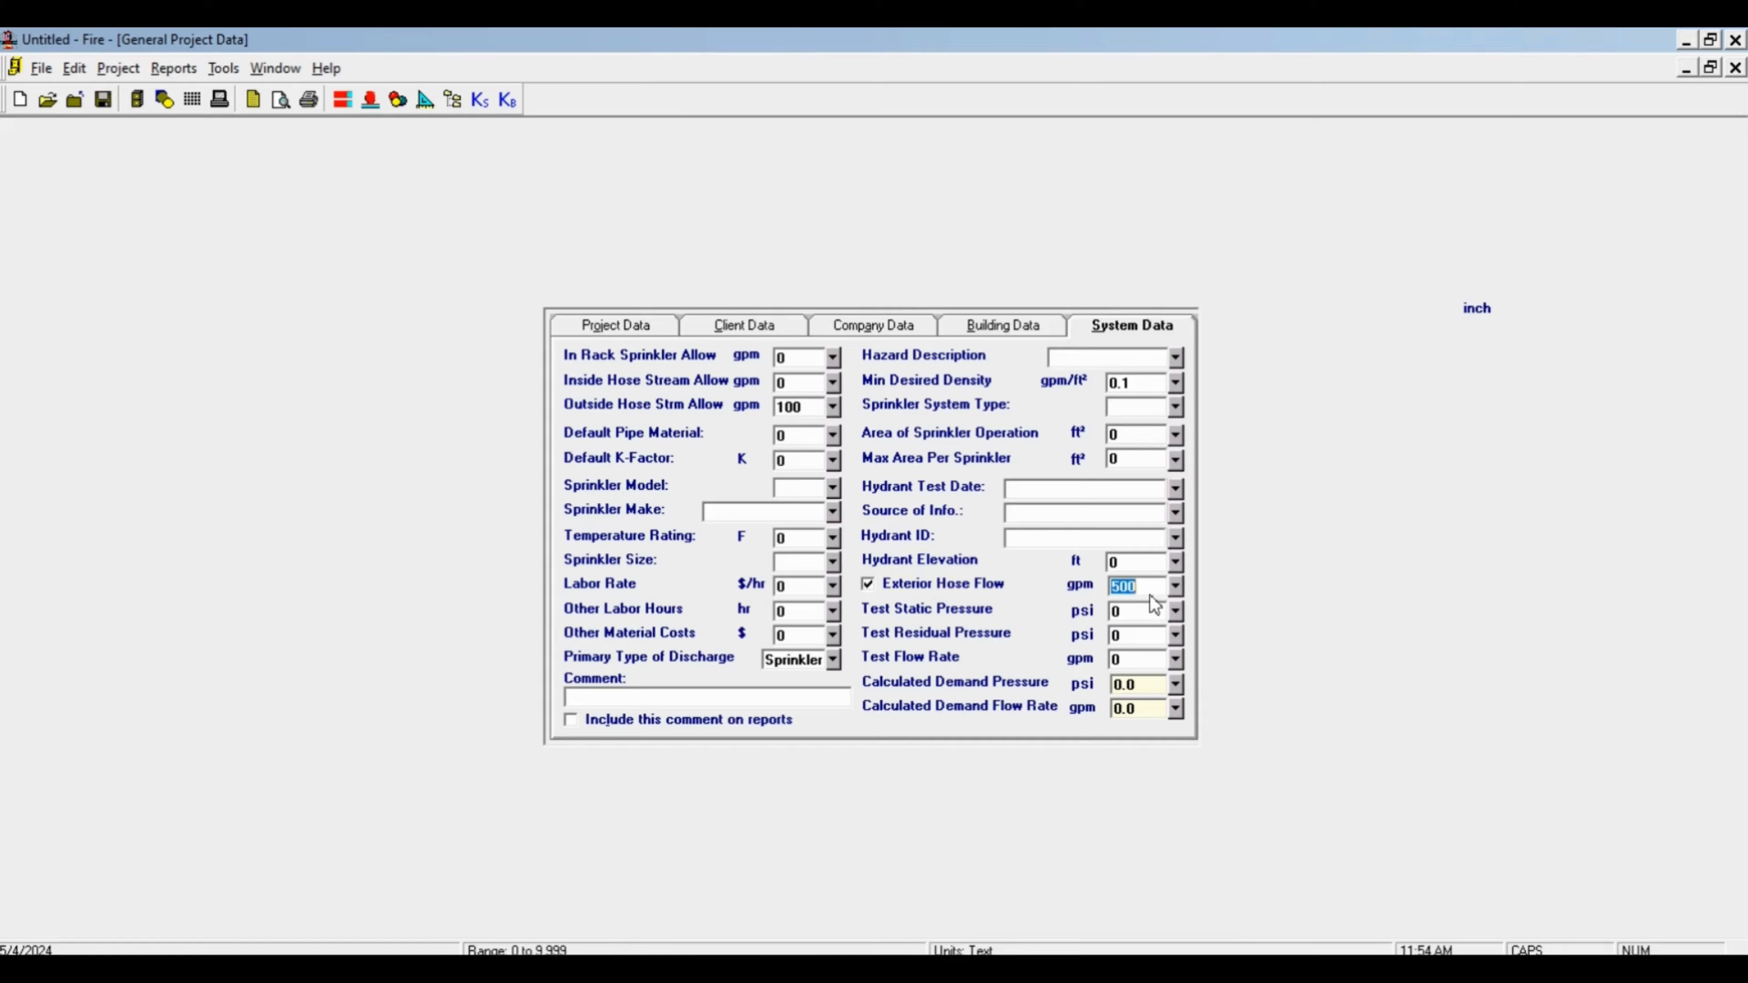
pyautogui.write('100')
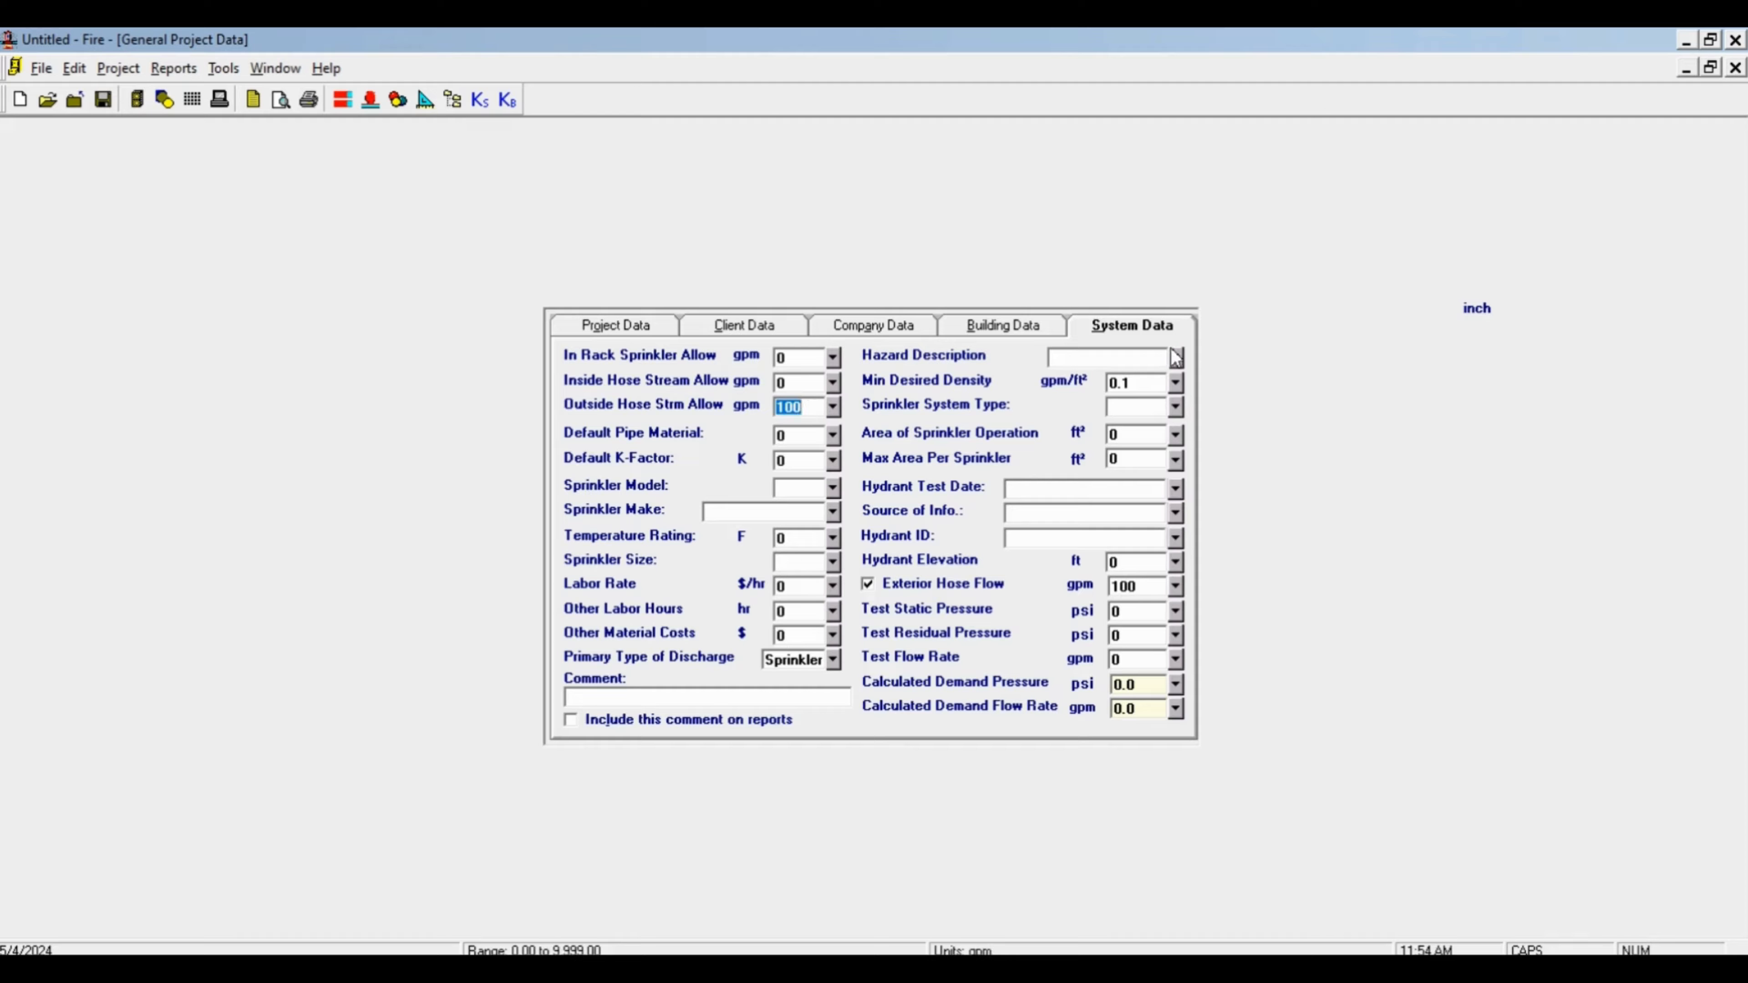
# Reselect Light Hazard as the hazard description and Wet as the sprinkler system type.
pyautogui.click(1175, 357)
pyautogui.click(1143, 480)
pyautogui.click(1176, 406)
pyautogui.press('w')
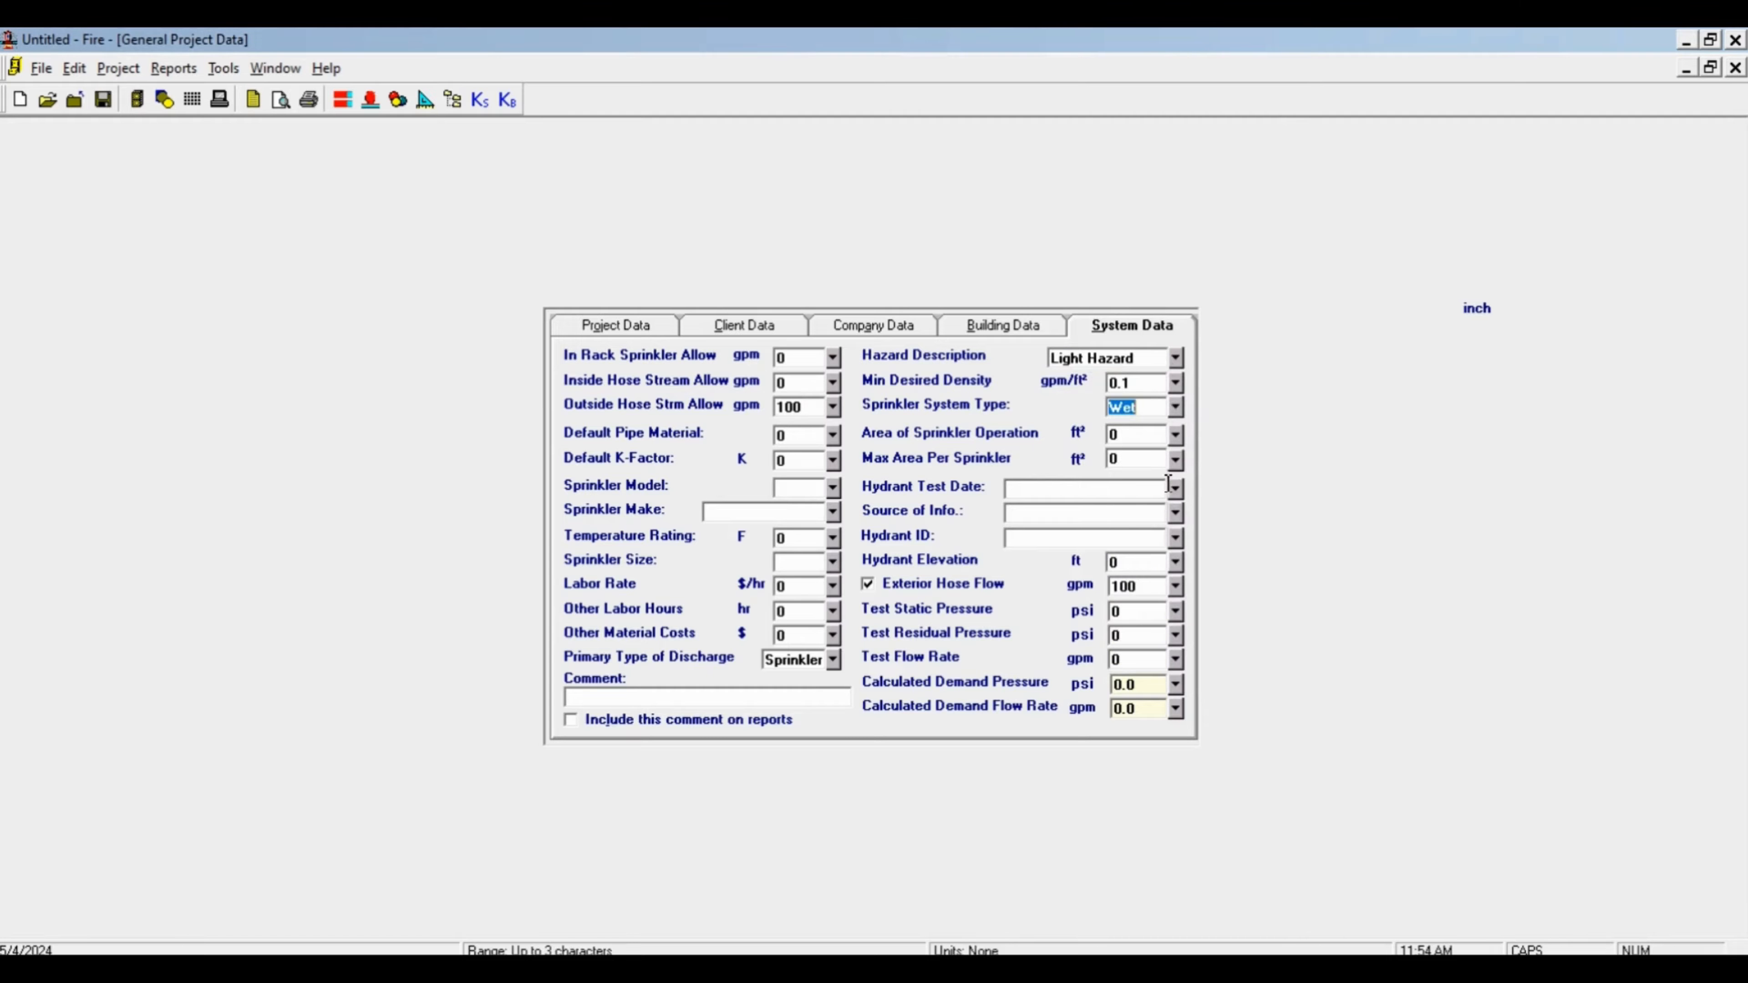
# Set the area of sprinkler operation to 1500 ft² and the maximum area per sprinkler to 225 ft².
pyautogui.click(1129, 435)
pyautogui.write('1500')
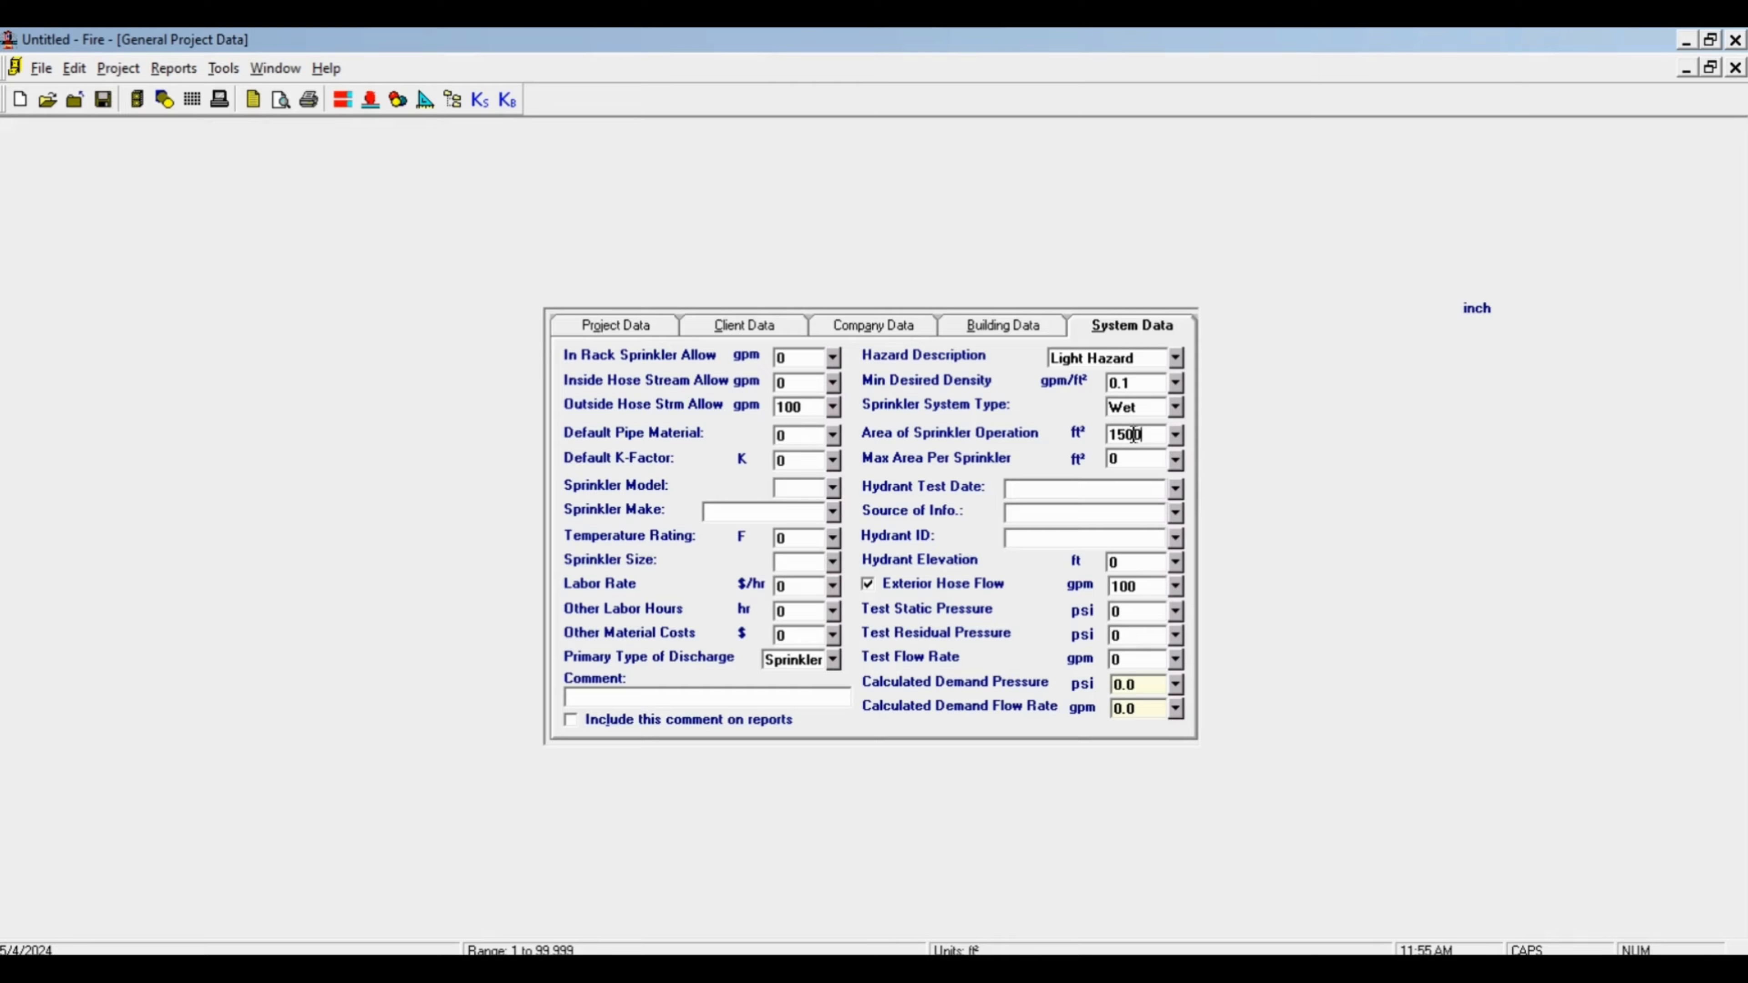
pyautogui.click(1140, 461)
pyautogui.click(1175, 459)
pyautogui.press('Return')
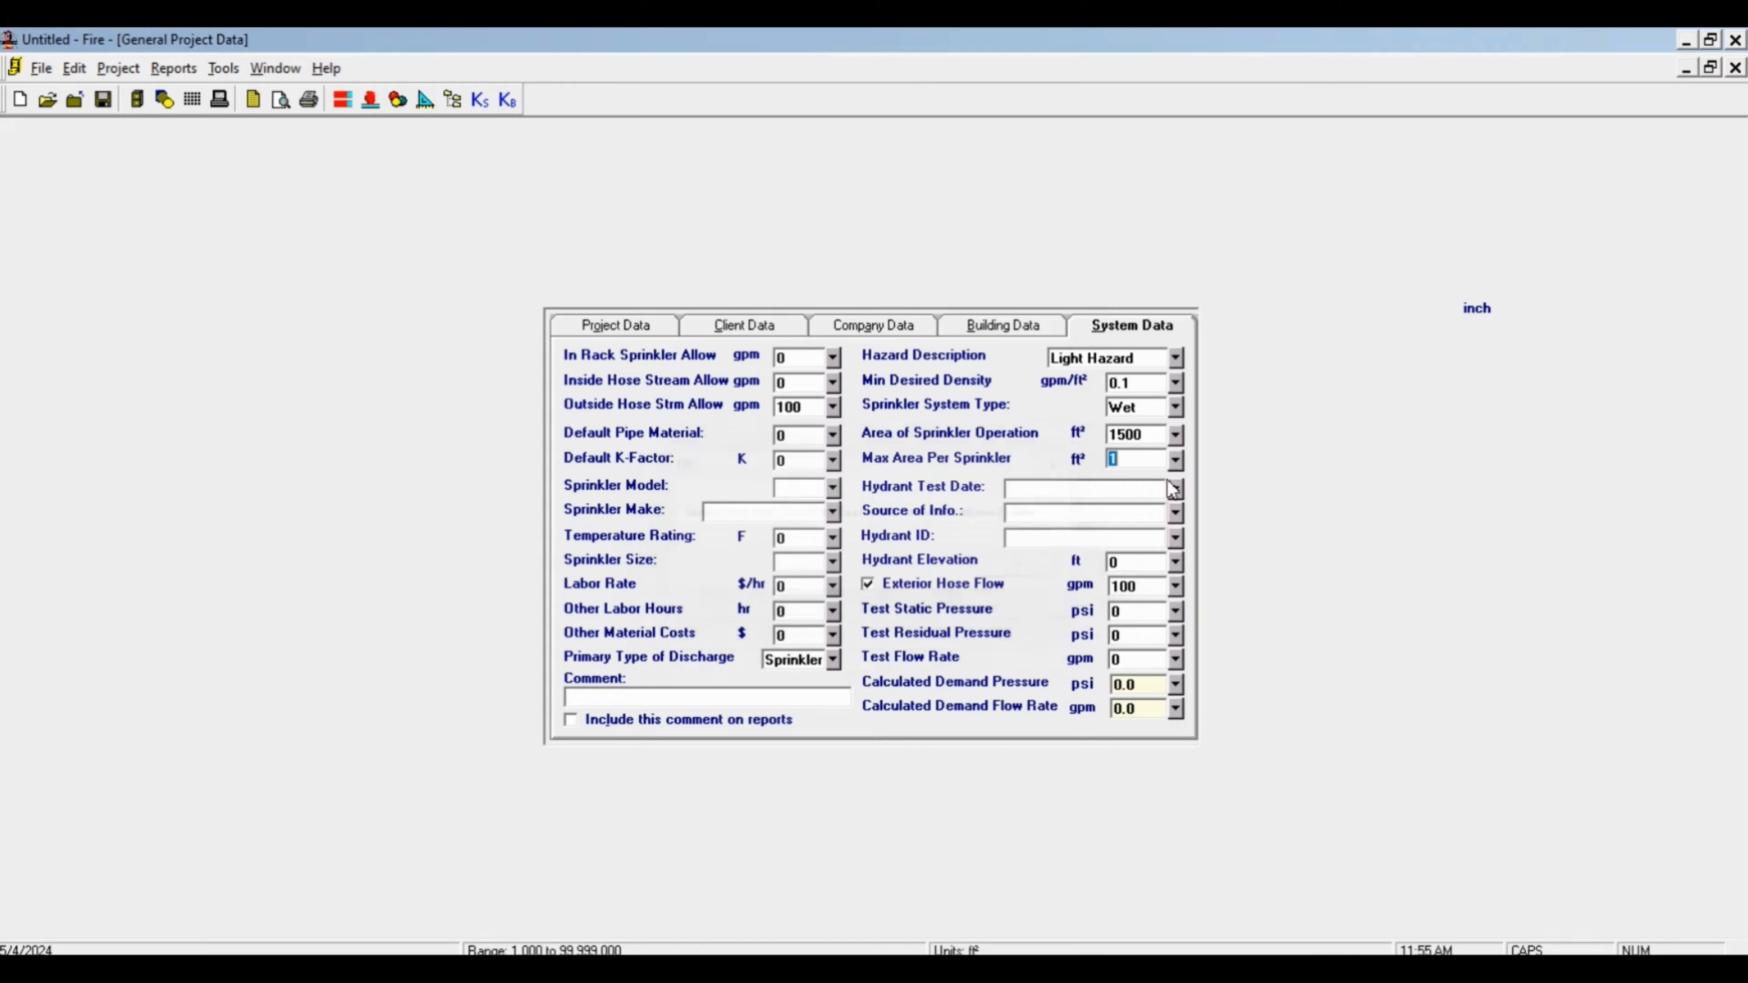
pyautogui.click(1191, 594)
# Set the sprinkler size to 1/2" and the temperature rating to 155 F.
pyautogui.click(817, 562)
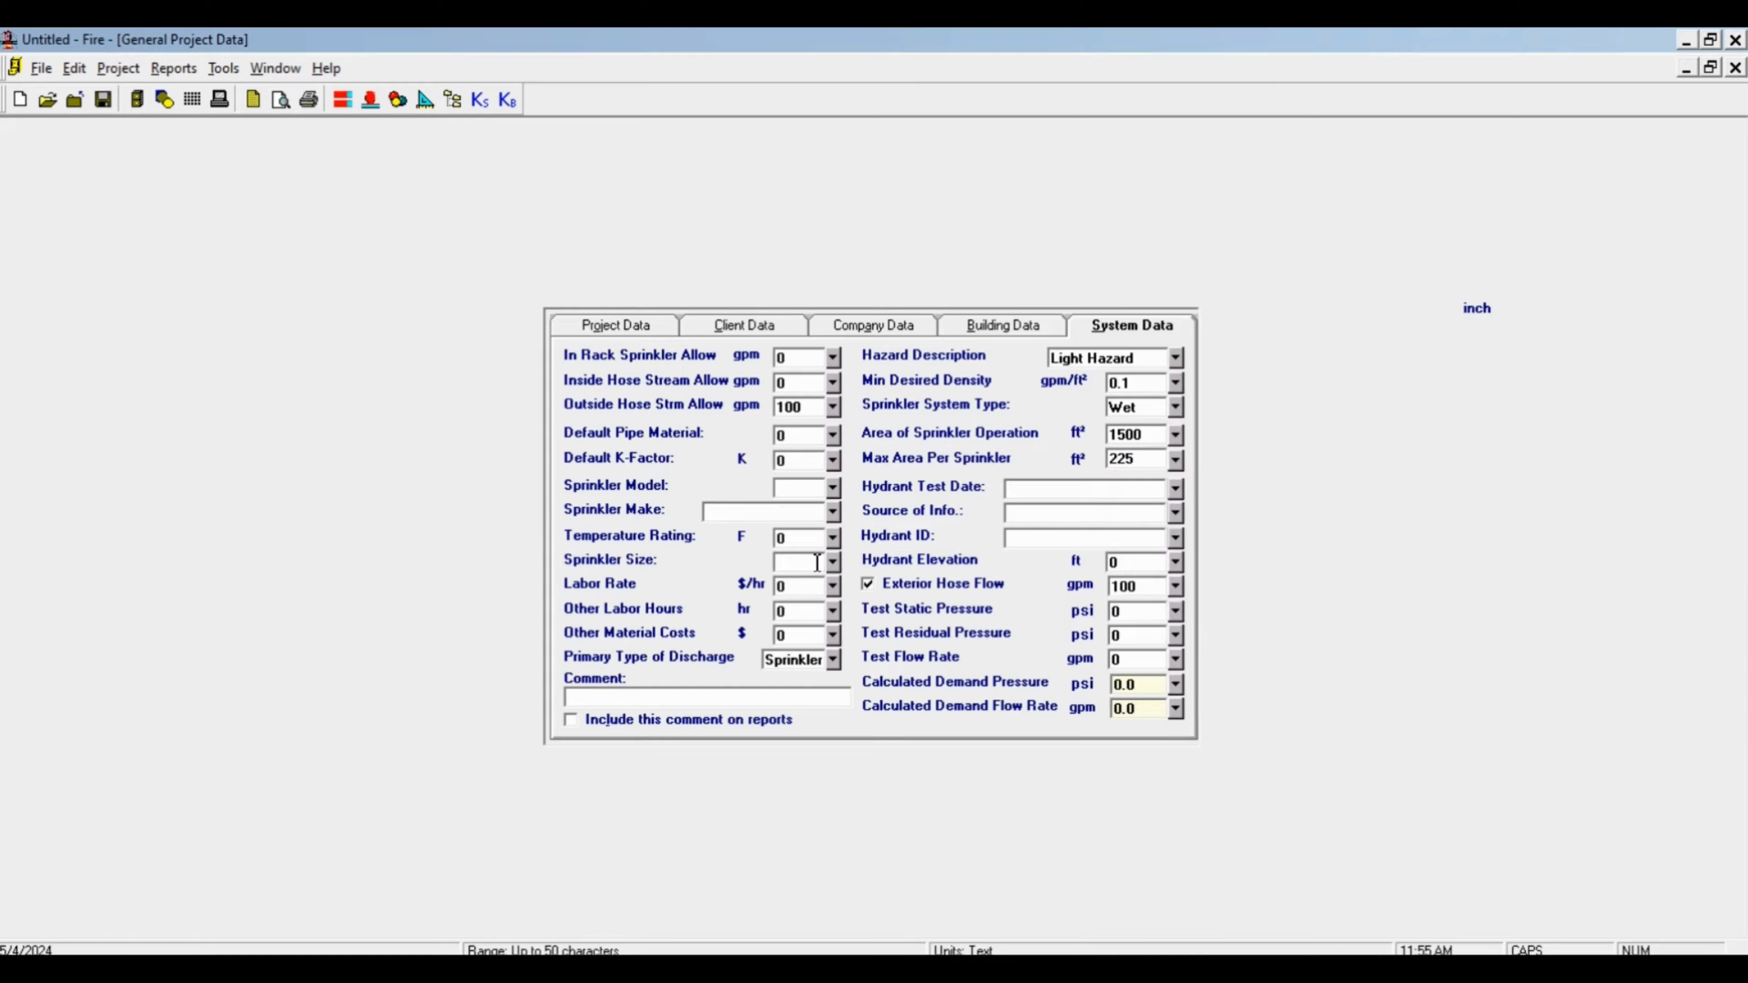
pyautogui.write('1/2"')
pyautogui.hotkey('shift', 'Tab')
pyautogui.write('155')
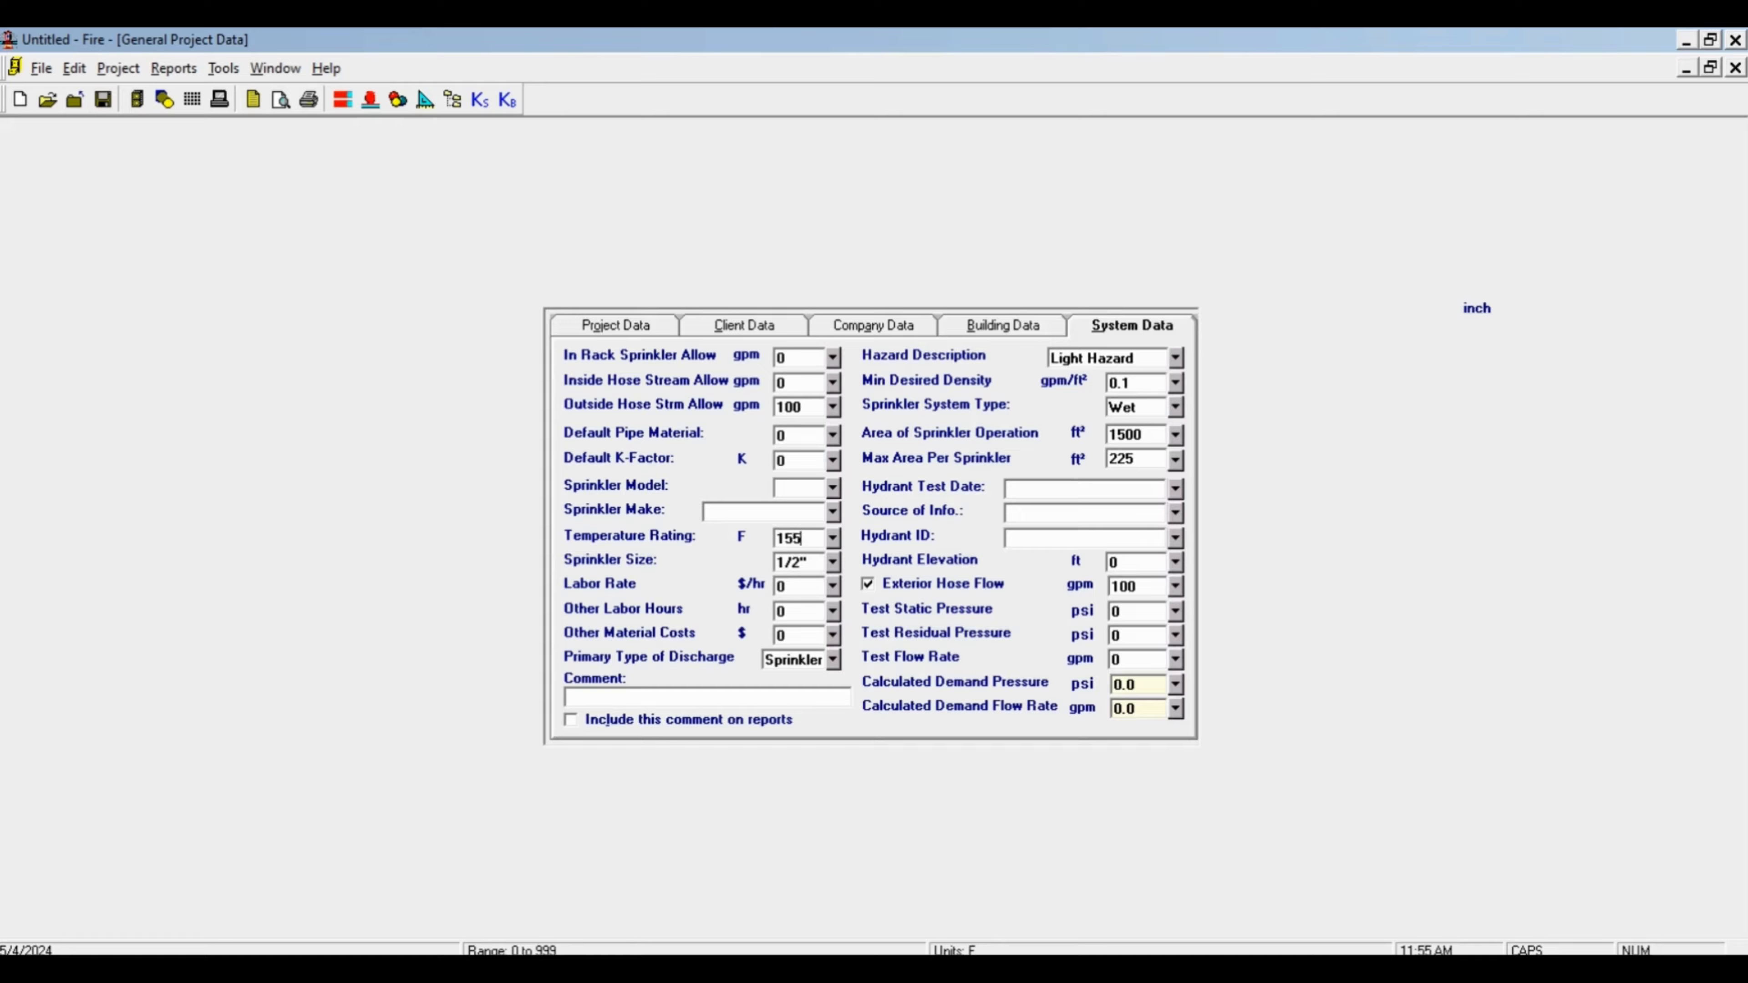
# Set the default K-factor to 5.6 and the default pipe material to 4, SCHED 40 WET STEEL.
pyautogui.click(781, 491)
pyautogui.click(798, 460)
pyautogui.write('5.6')
pyautogui.click(814, 435)
pyautogui.click(833, 441)
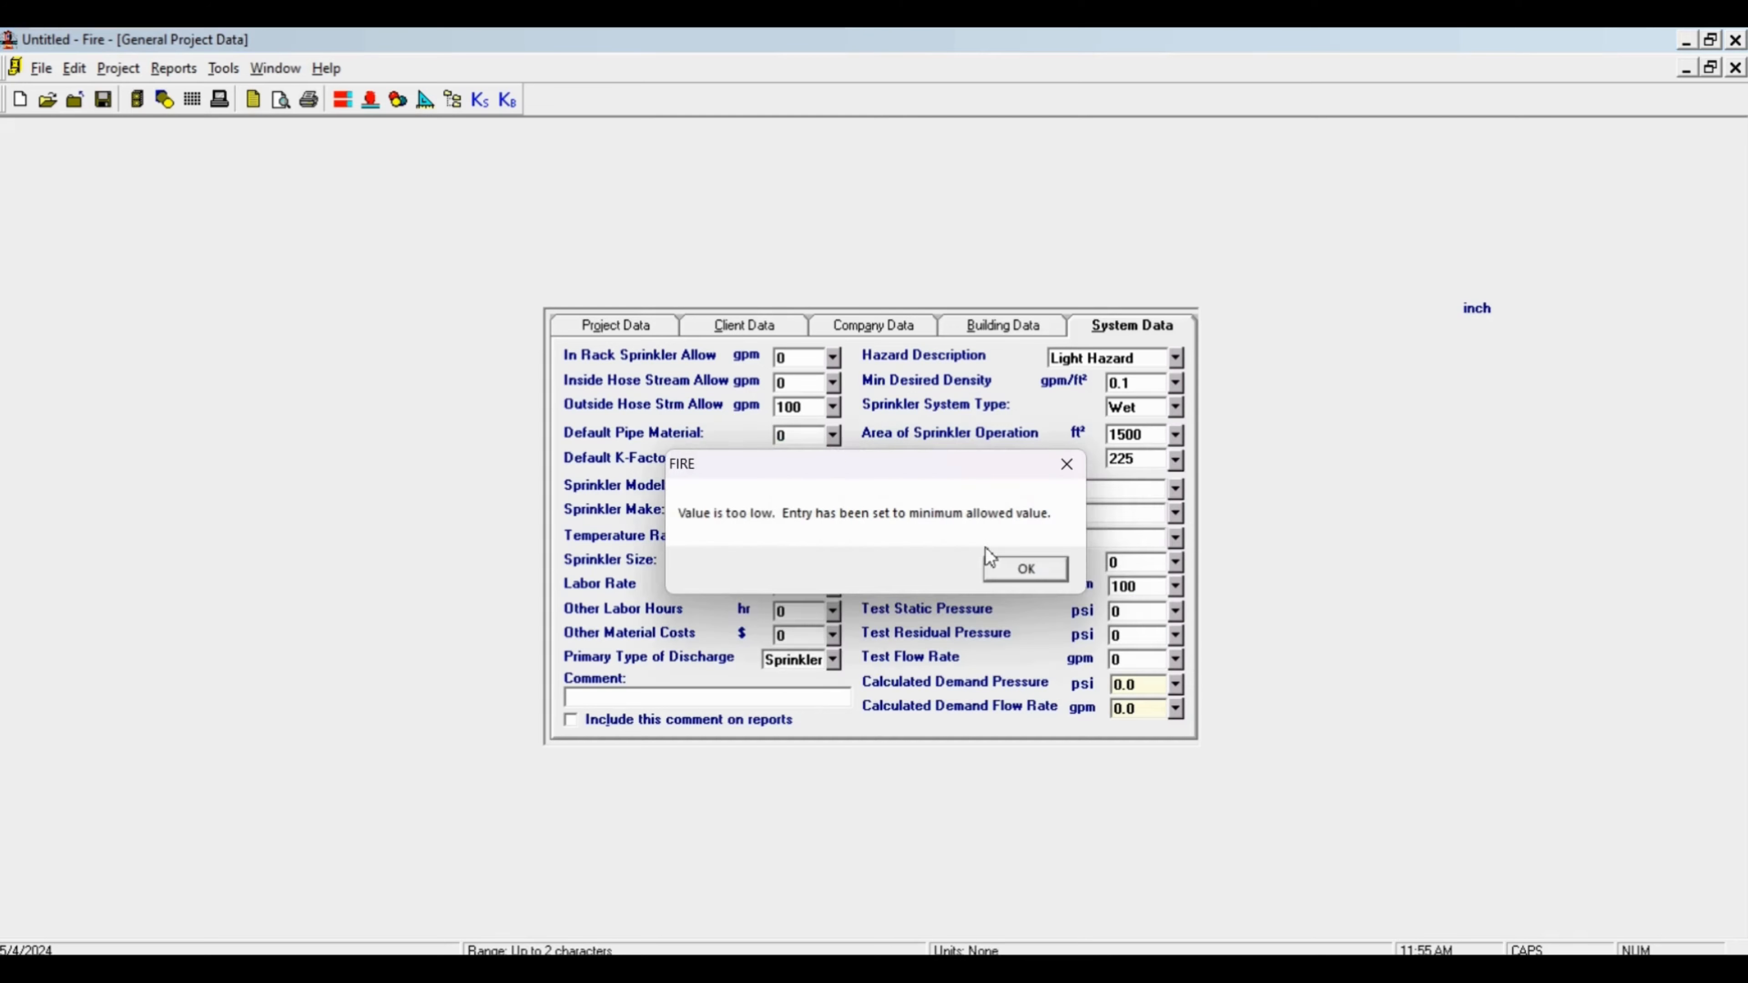
pyautogui.press('Return')
pyautogui.click(831, 436)
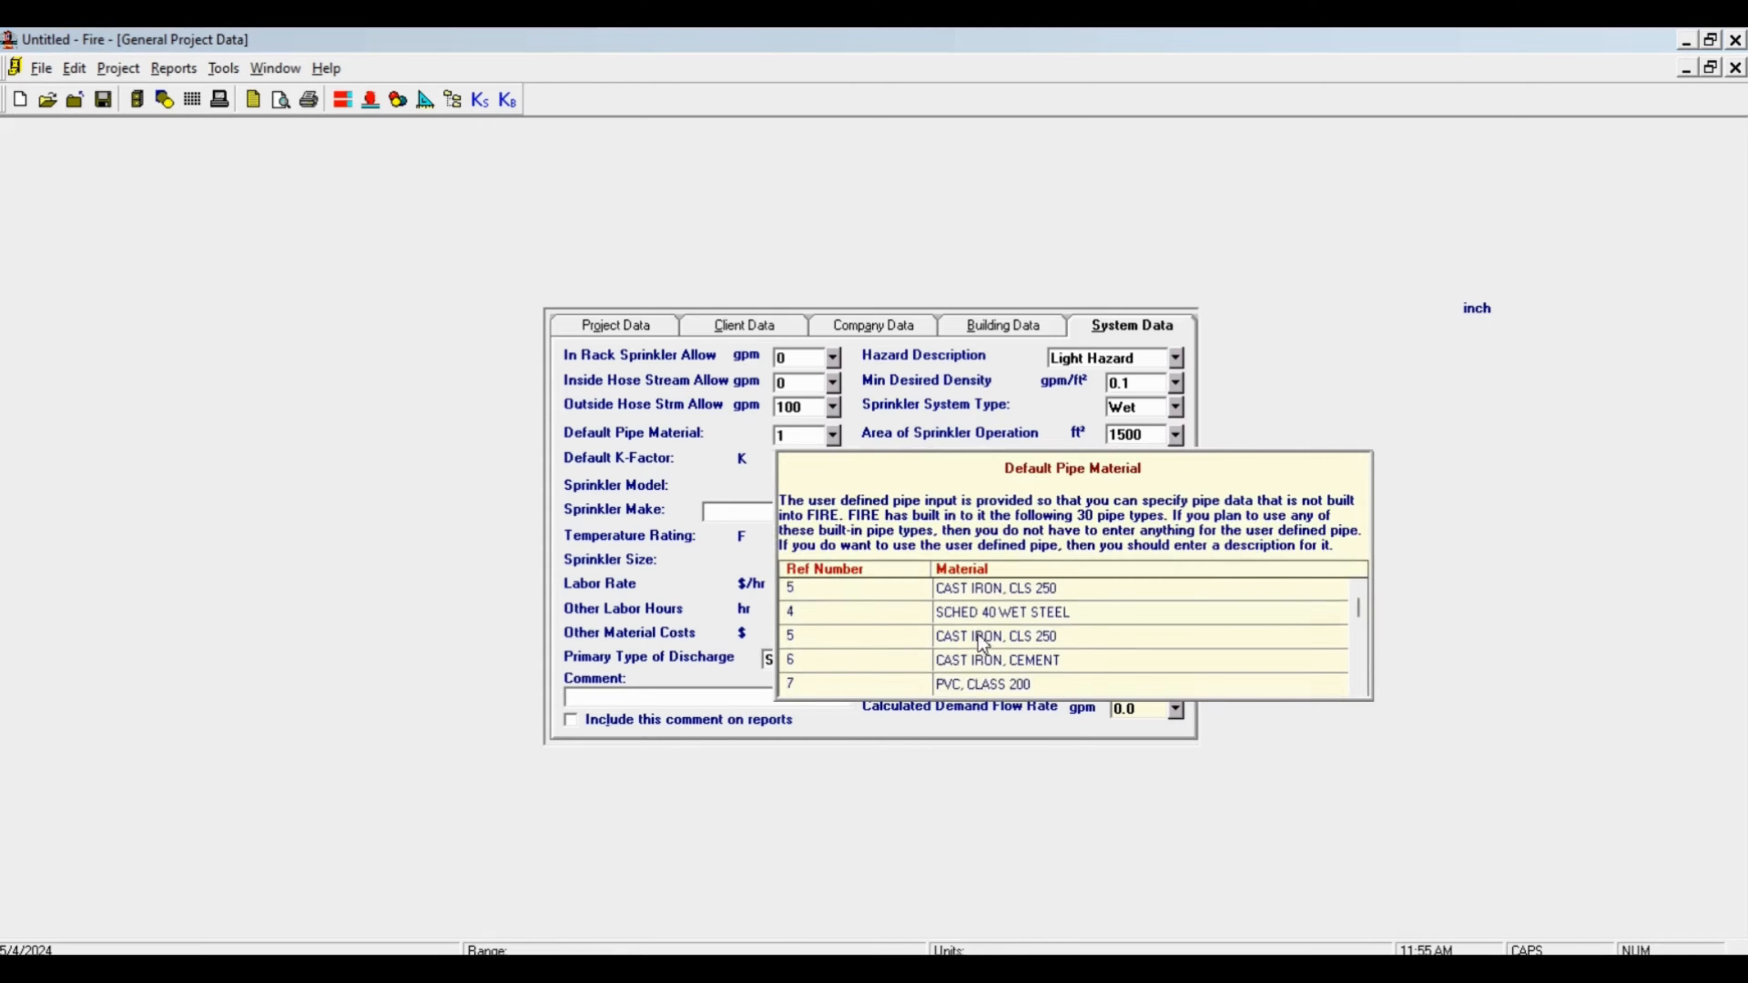
pyautogui.click(999, 662)
# Clear the inside hose stream and in-rack sprinkler allowances.
pyautogui.click(808, 385)
pyautogui.press('Delete')
pyautogui.hotkey('shift', 'Tab')
pyautogui.press('Delete')
# Enter VIKING as the sprinkler make.
pyautogui.click(813, 488)
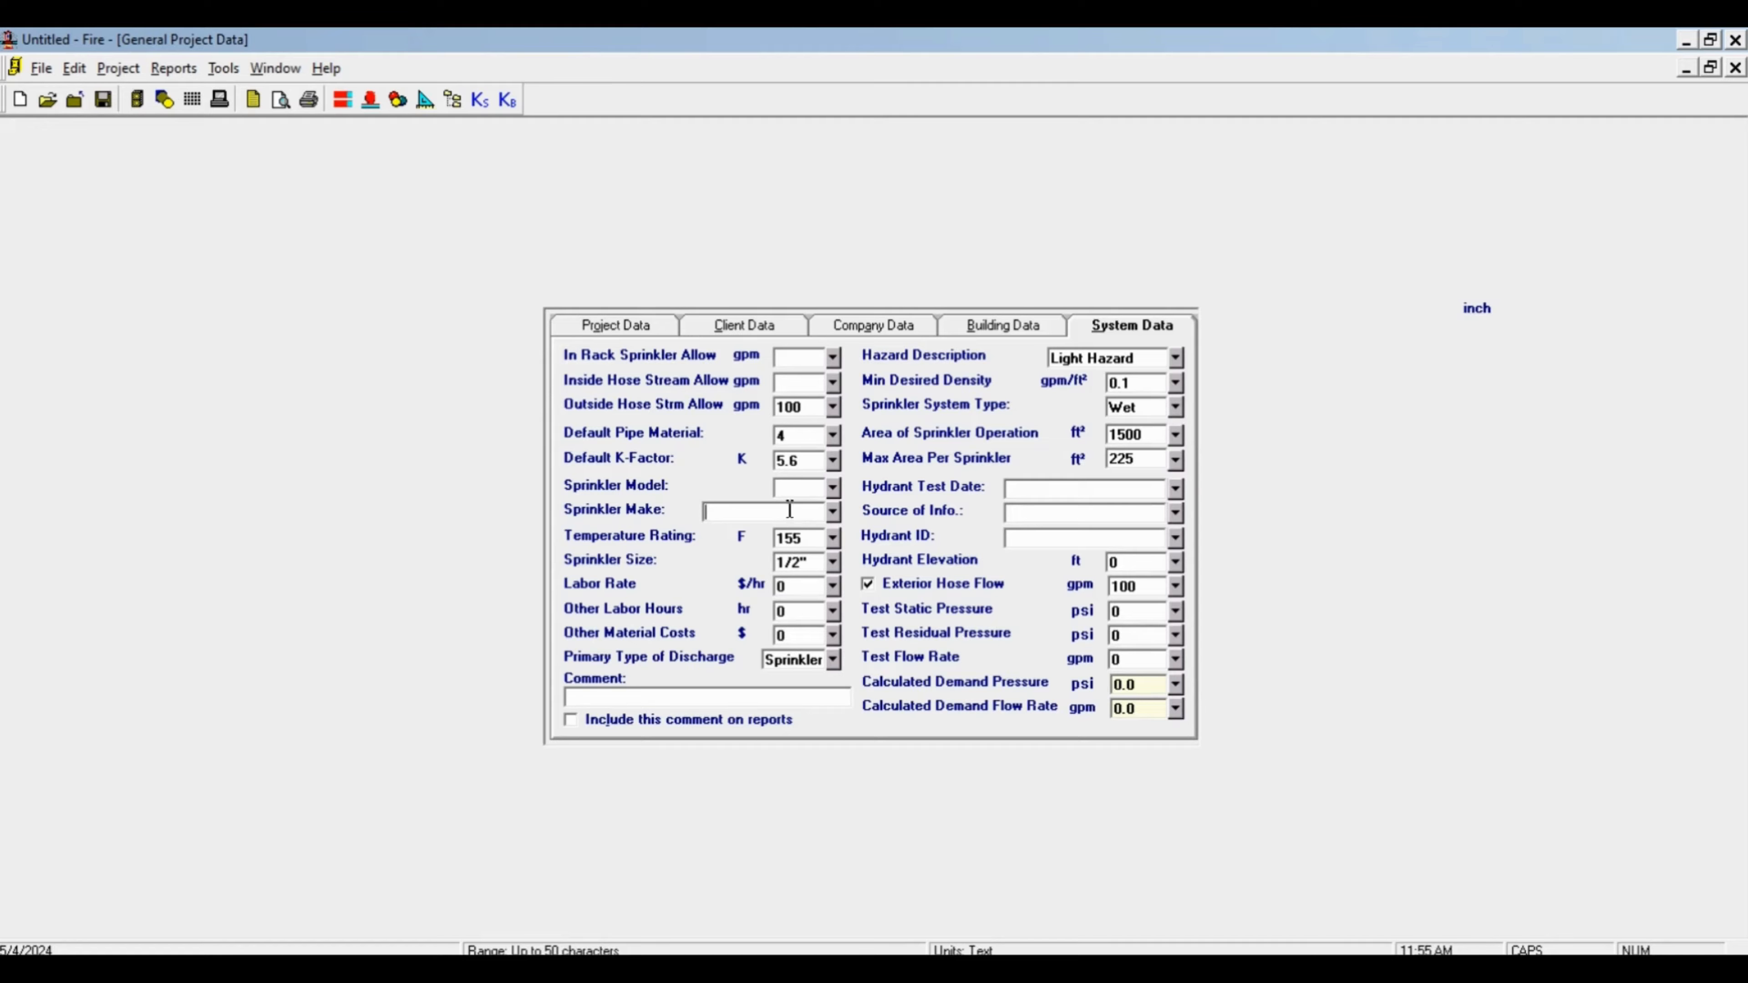
pyautogui.click(764, 522)
pyautogui.write('VIKING')
# Clear the labor rate, other labor hours and other material costs.
pyautogui.click(785, 586)
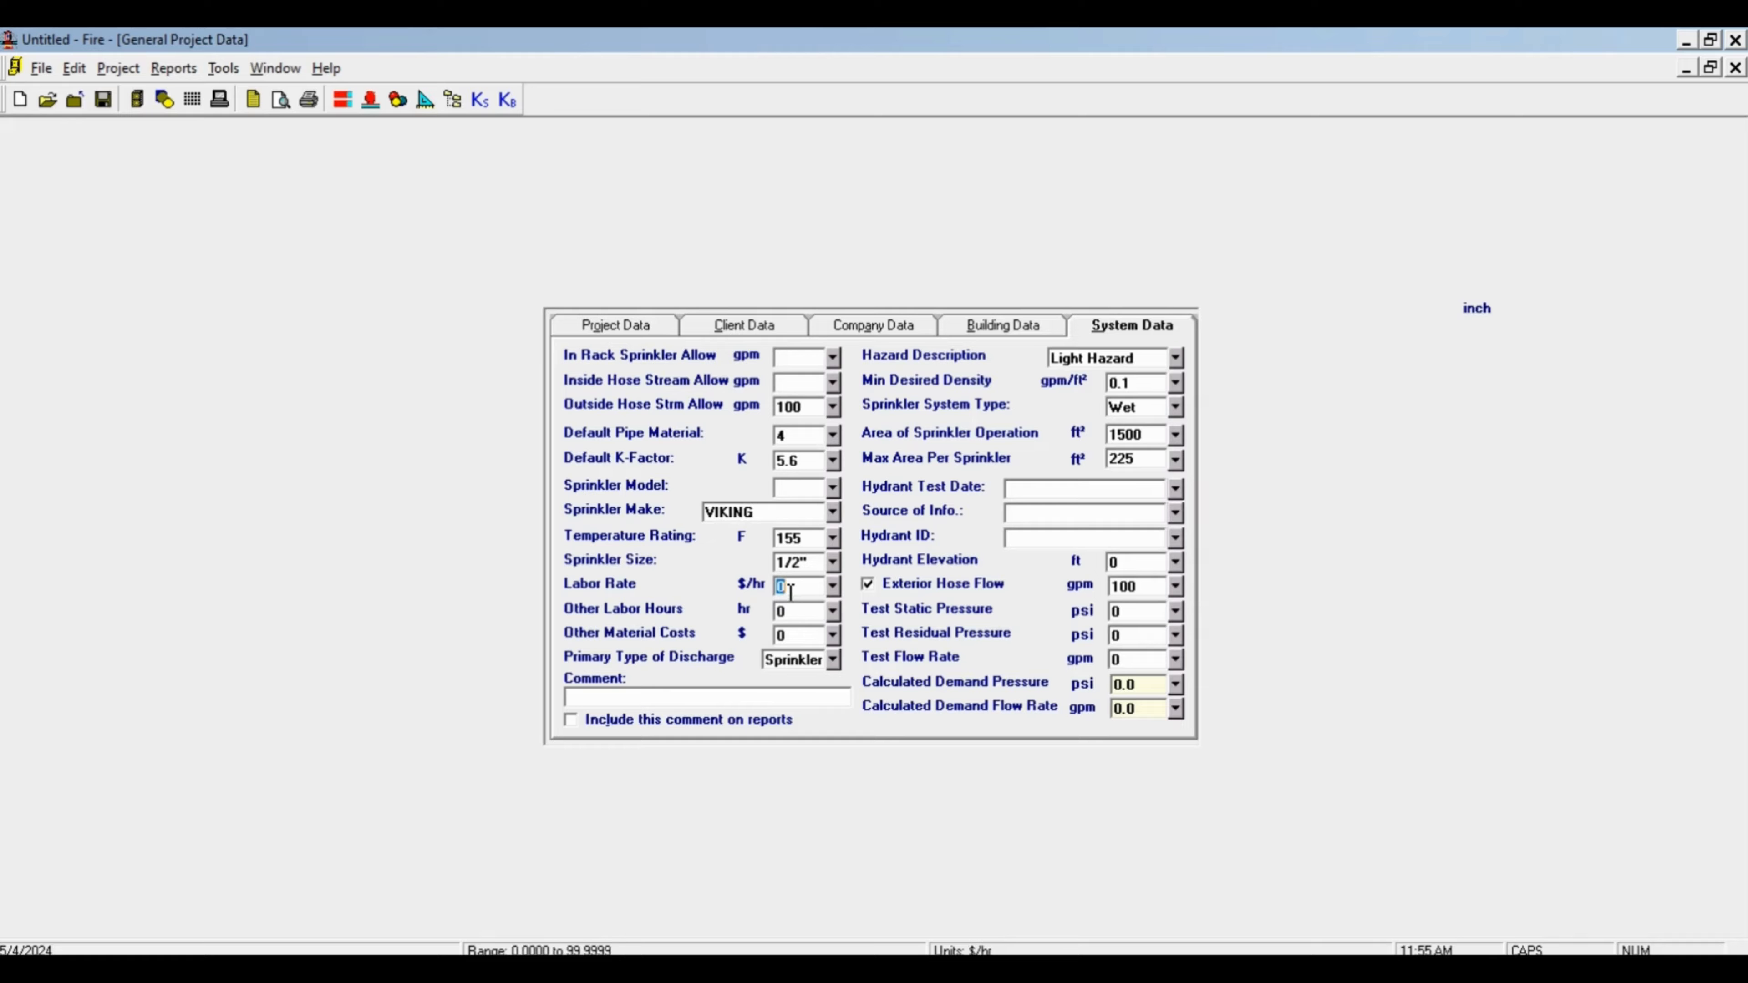
pyautogui.press('Delete')
pyautogui.press('Tab')
pyautogui.press('Delete')
pyautogui.press('Tab')
pyautogui.press('Delete')
# Clear the hydrant test static pressure, residual pressure and flow rate.
pyautogui.click(1148, 612)
pyautogui.press('Delete')
pyautogui.press('Tab')
pyautogui.press('Delete')
pyautogui.press('Tab')
pyautogui.press('Delete')
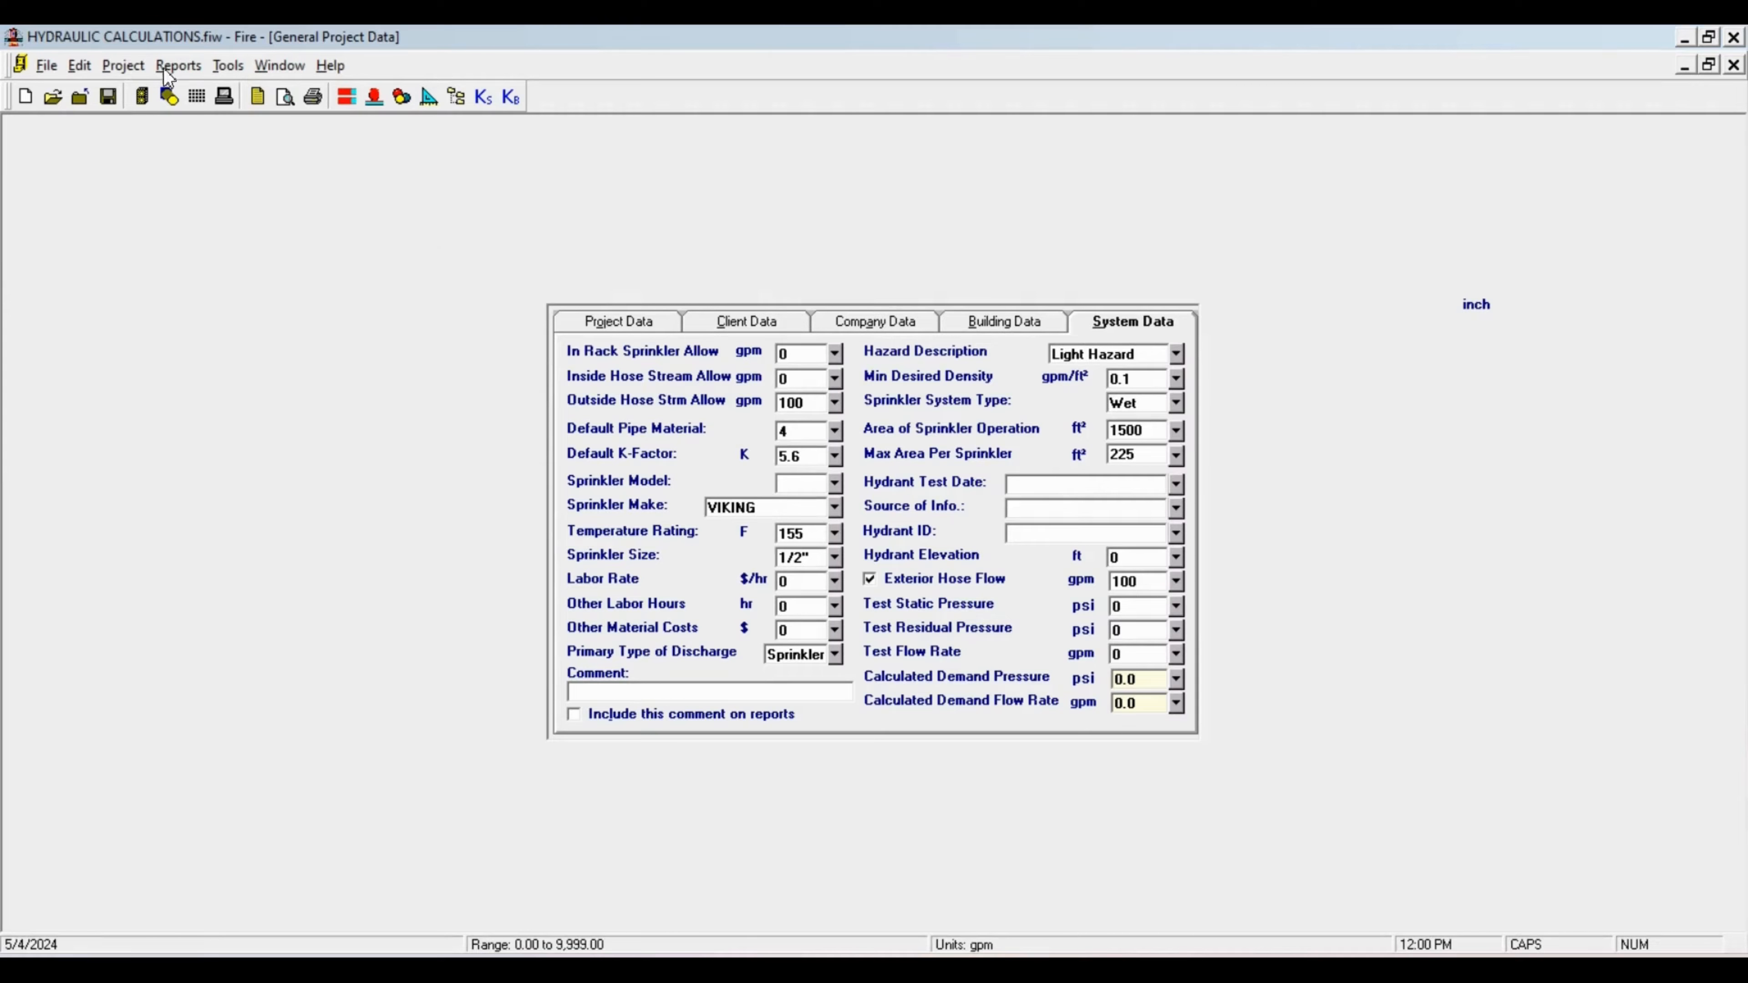
# Open the pipe data editor and look through its Global Editor, Tree Builder and Grid Builder pages before returning to Pipe Data.
pyautogui.click(164, 68)
pyautogui.click(157, 113)
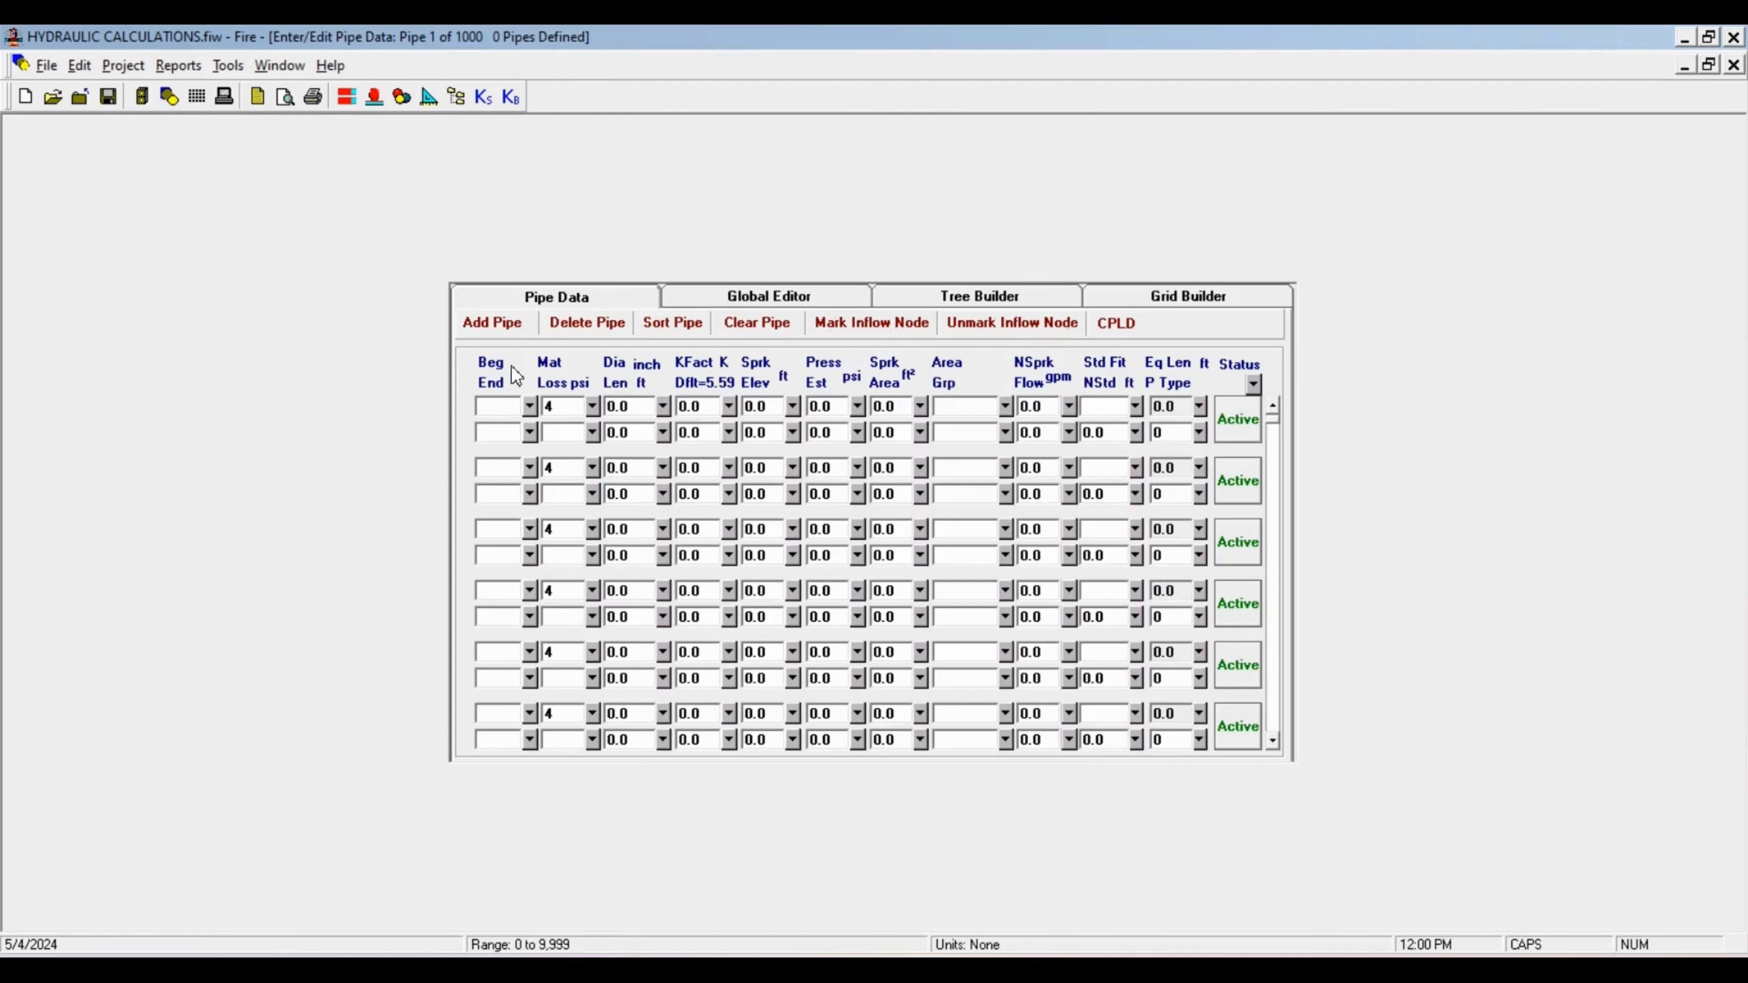
pyautogui.click(547, 298)
pyautogui.click(715, 300)
pyautogui.click(999, 303)
pyautogui.click(1177, 295)
pyautogui.click(556, 297)
# Define the first pipe from node 1 to node 2 with SCHED 40 WET STEEL material.
pyautogui.click(501, 408)
pyautogui.write('1')
pyautogui.press('Tab')
pyautogui.write('2')
pyautogui.press('Tab')
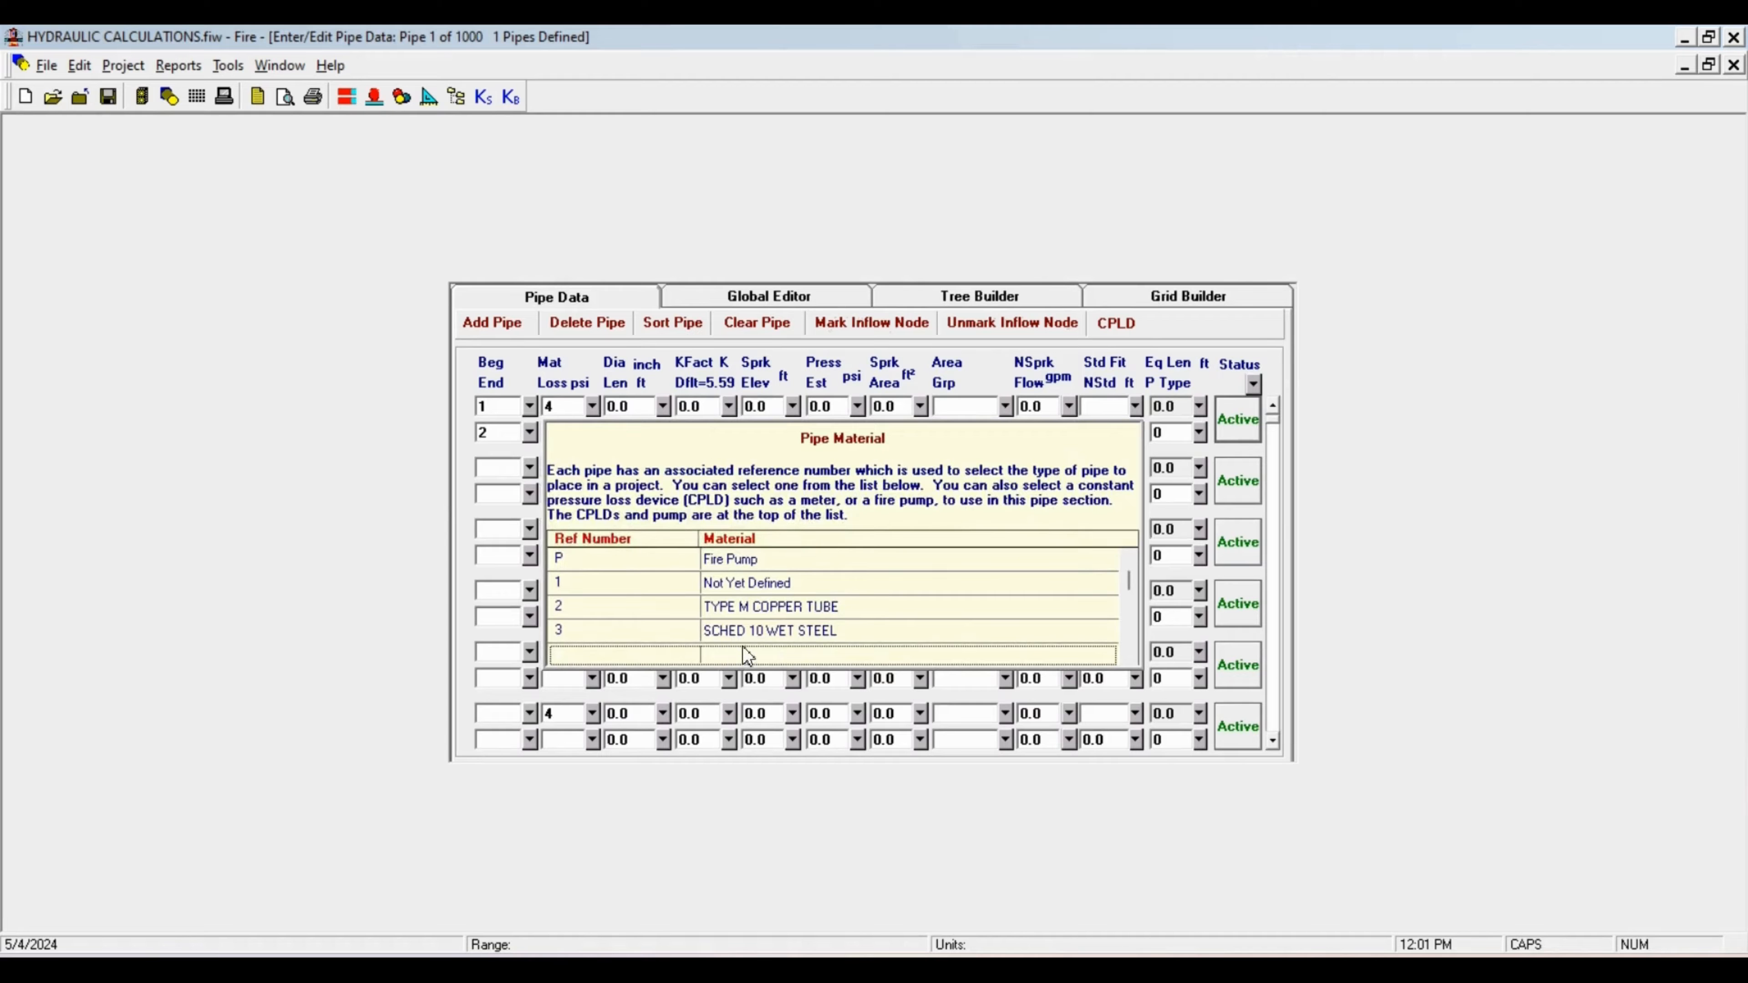
pyautogui.click(743, 650)
# Set the first pipe's diameter to 8 inches and its length to 12 ft.
pyautogui.click(644, 409)
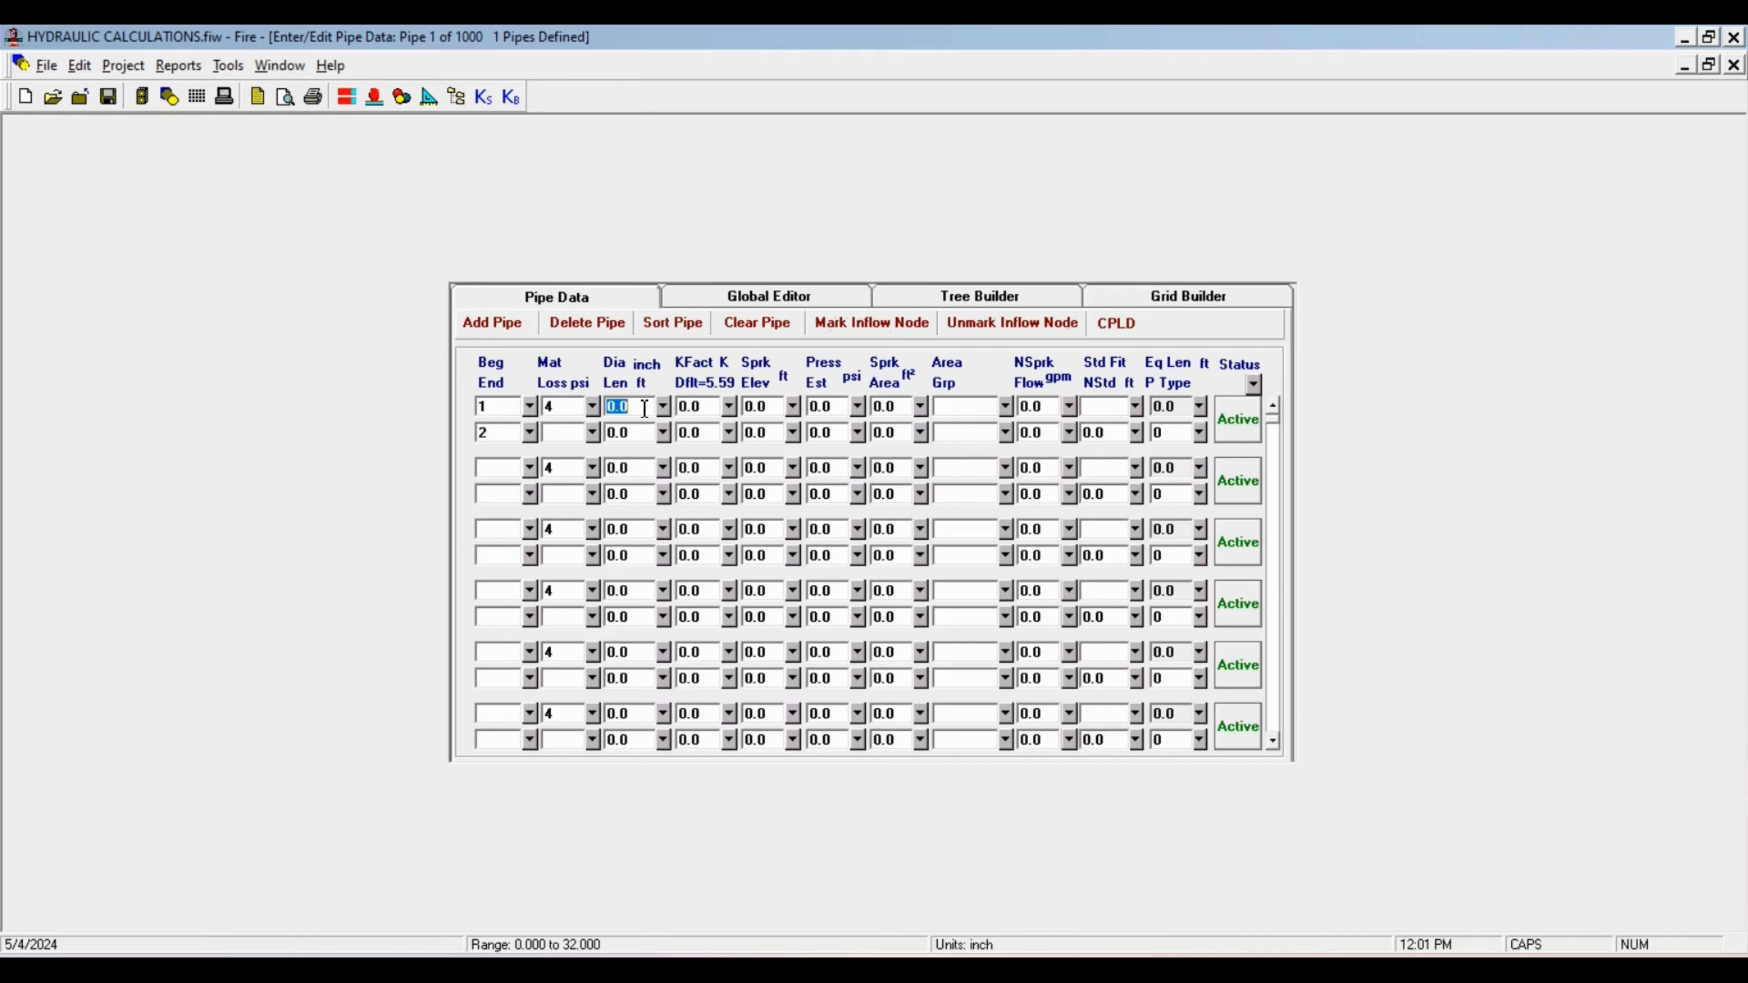
pyautogui.write('8')
pyautogui.click(645, 434)
pyautogui.write('12')
pyautogui.click(706, 406)
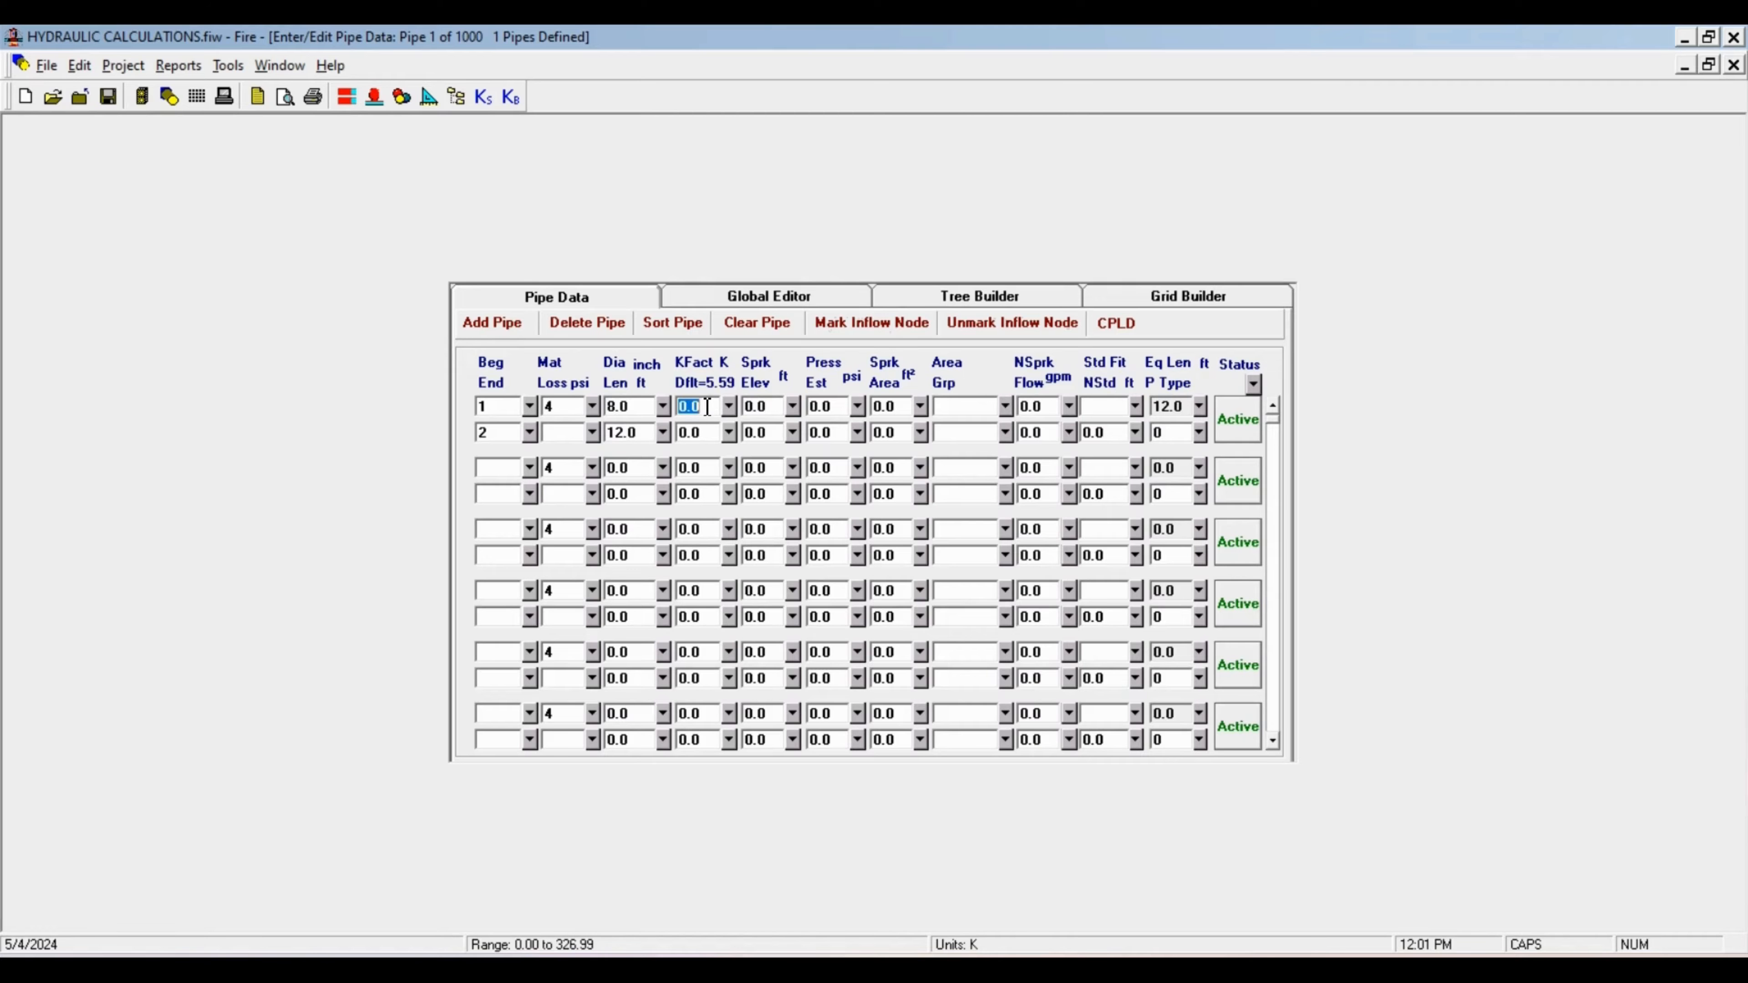
pyautogui.click(769, 406)
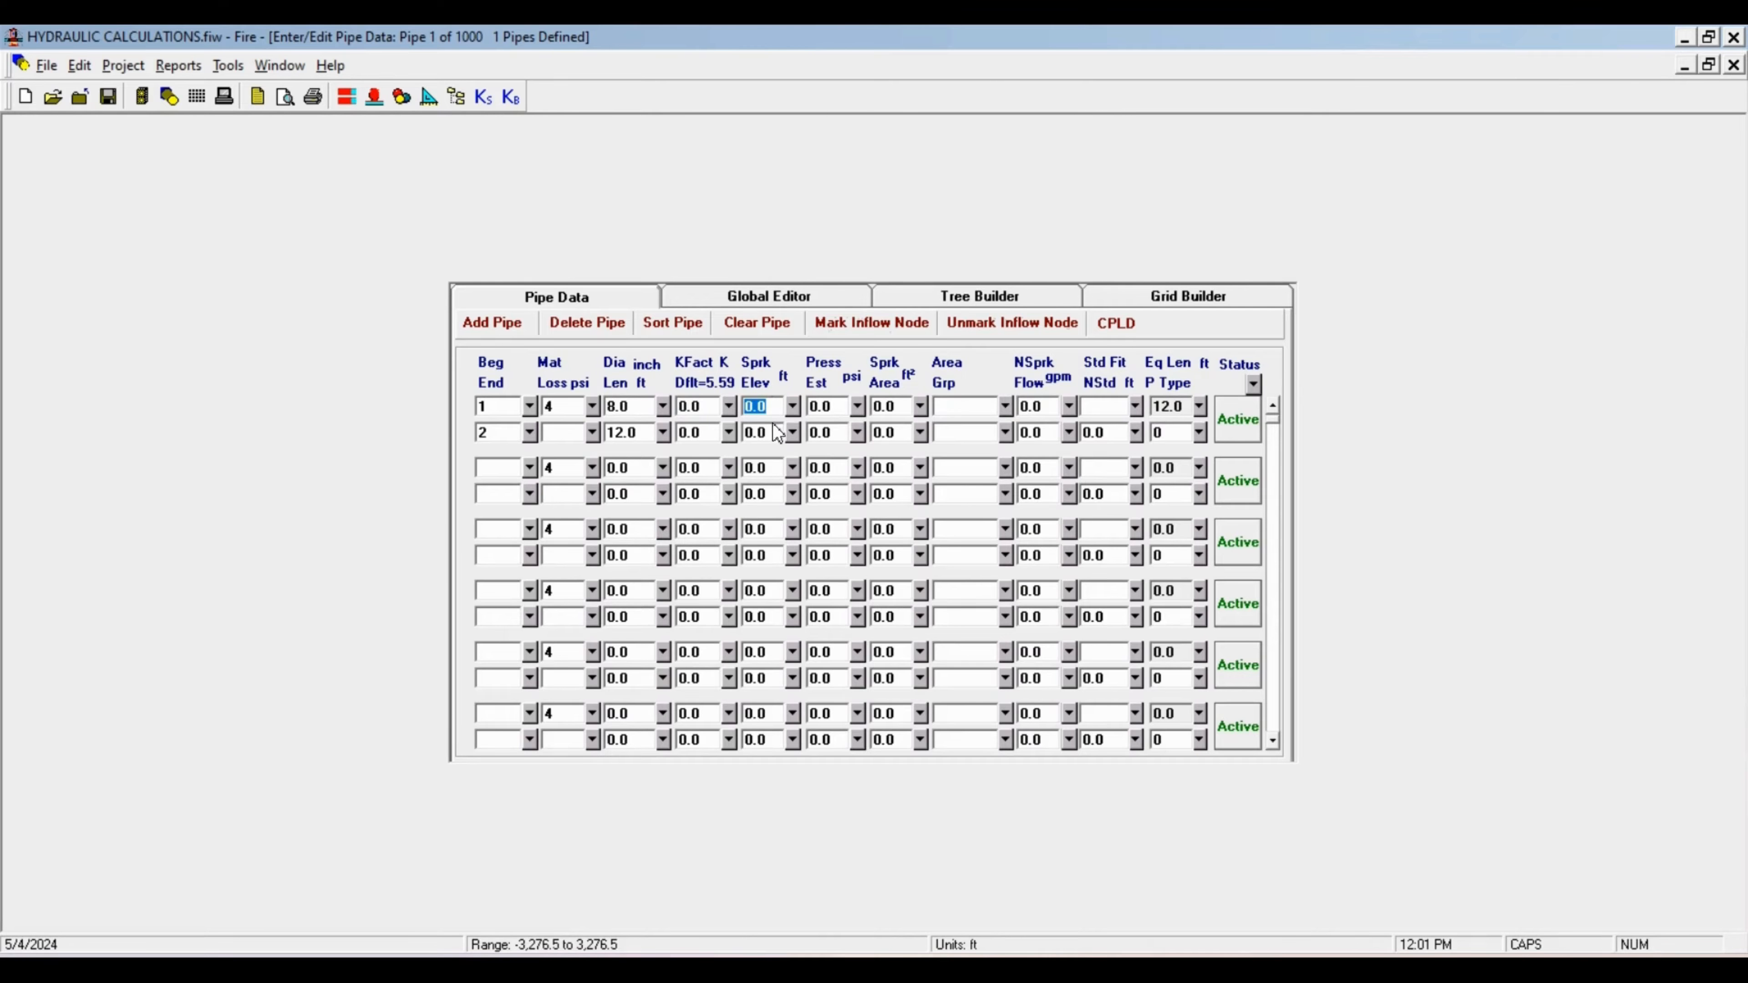
# Set the first pipe's diameter to 1 inch and its length to 3 ft.
pyautogui.click(623, 406)
pyautogui.write('1')
pyautogui.click(647, 434)
pyautogui.write('3')
pyautogui.click(702, 409)
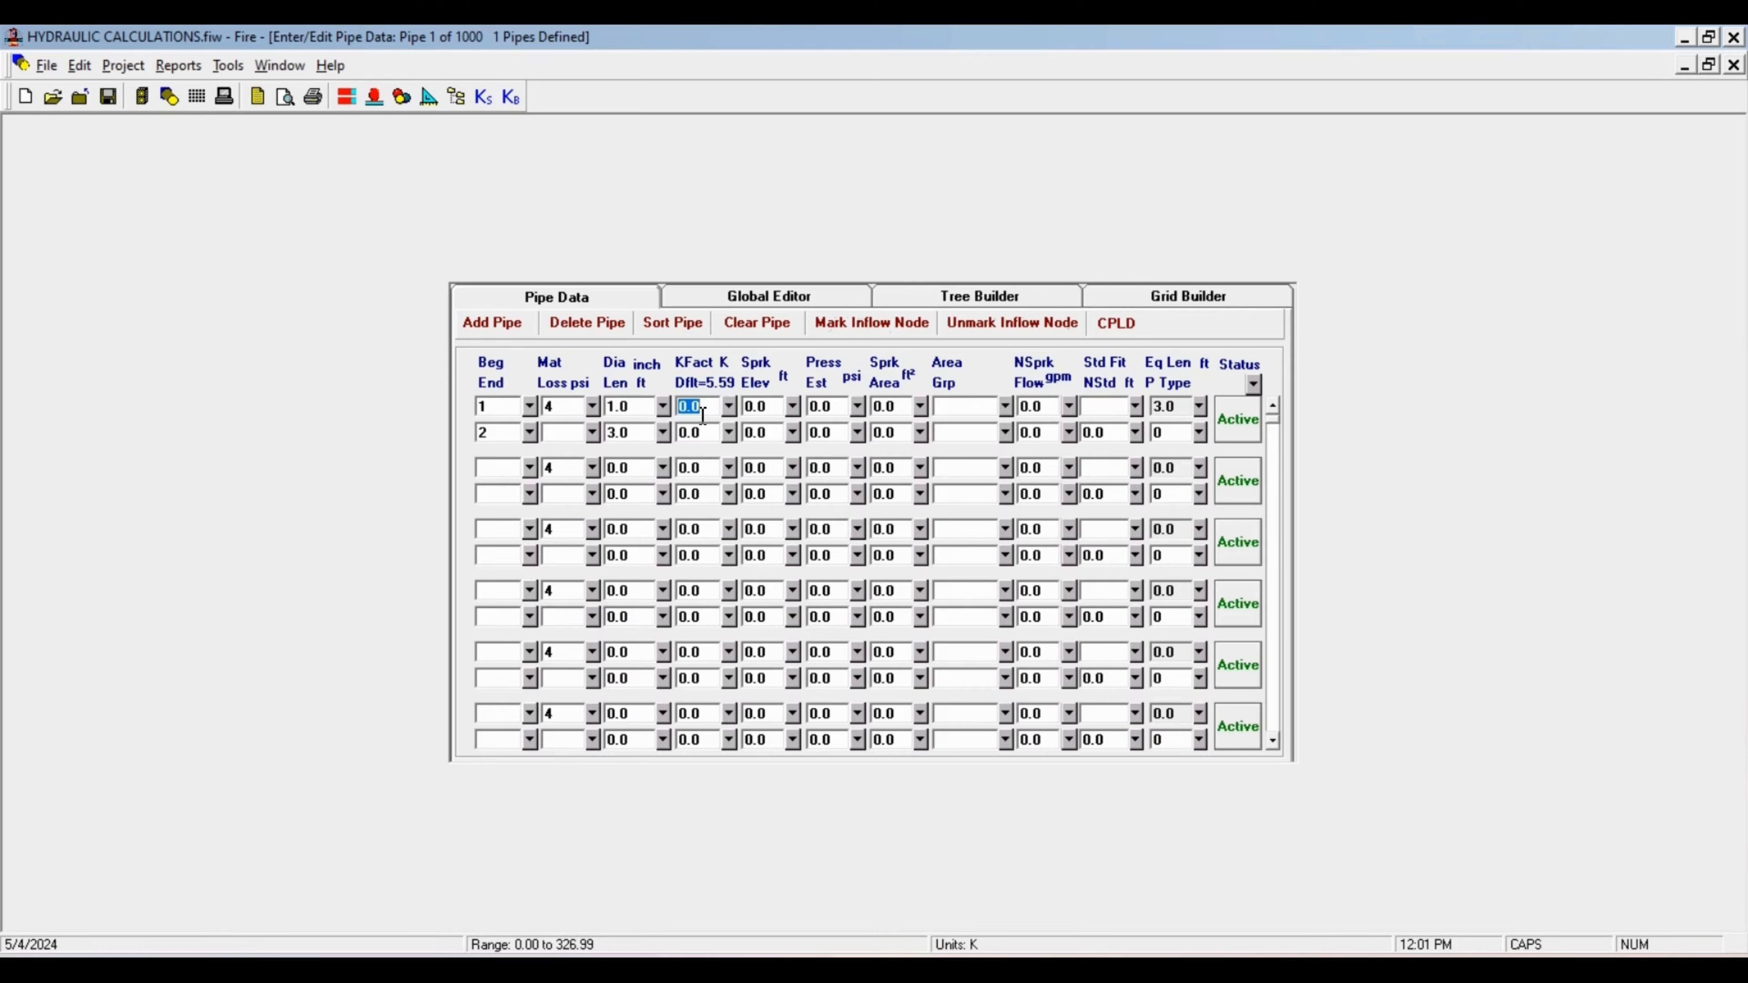
pyautogui.click(867, 704)
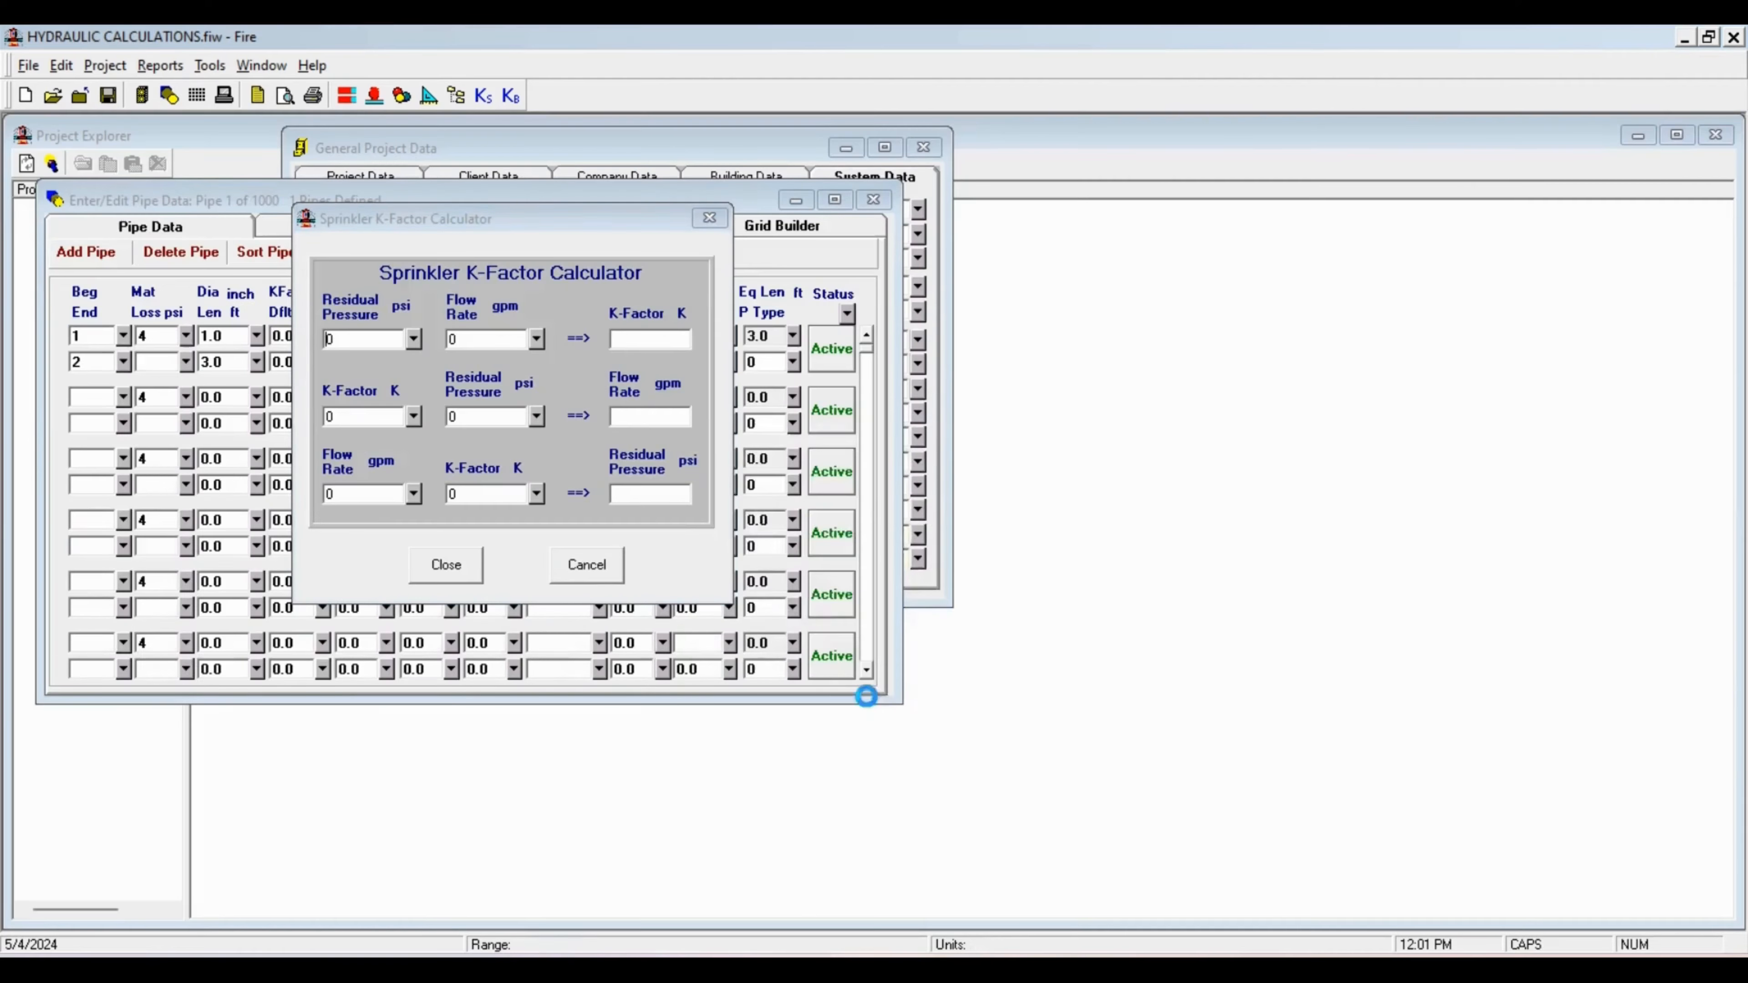
pyautogui.click(996, 567)
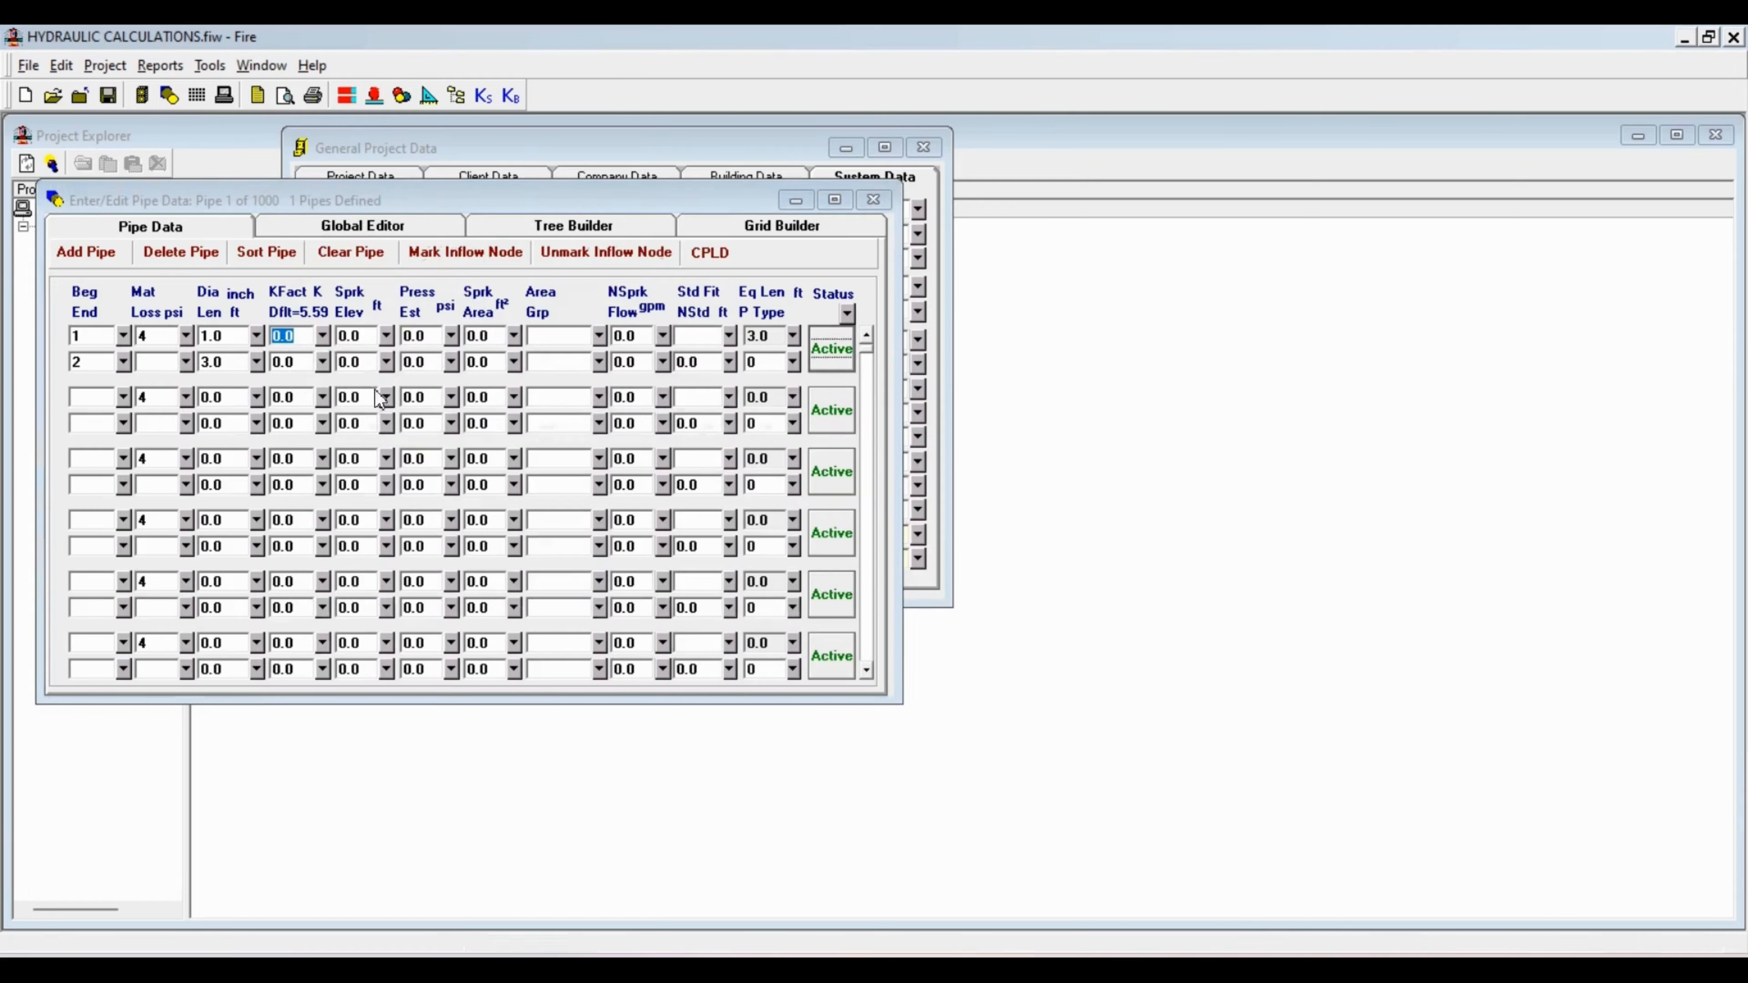
pyautogui.click(948, 577)
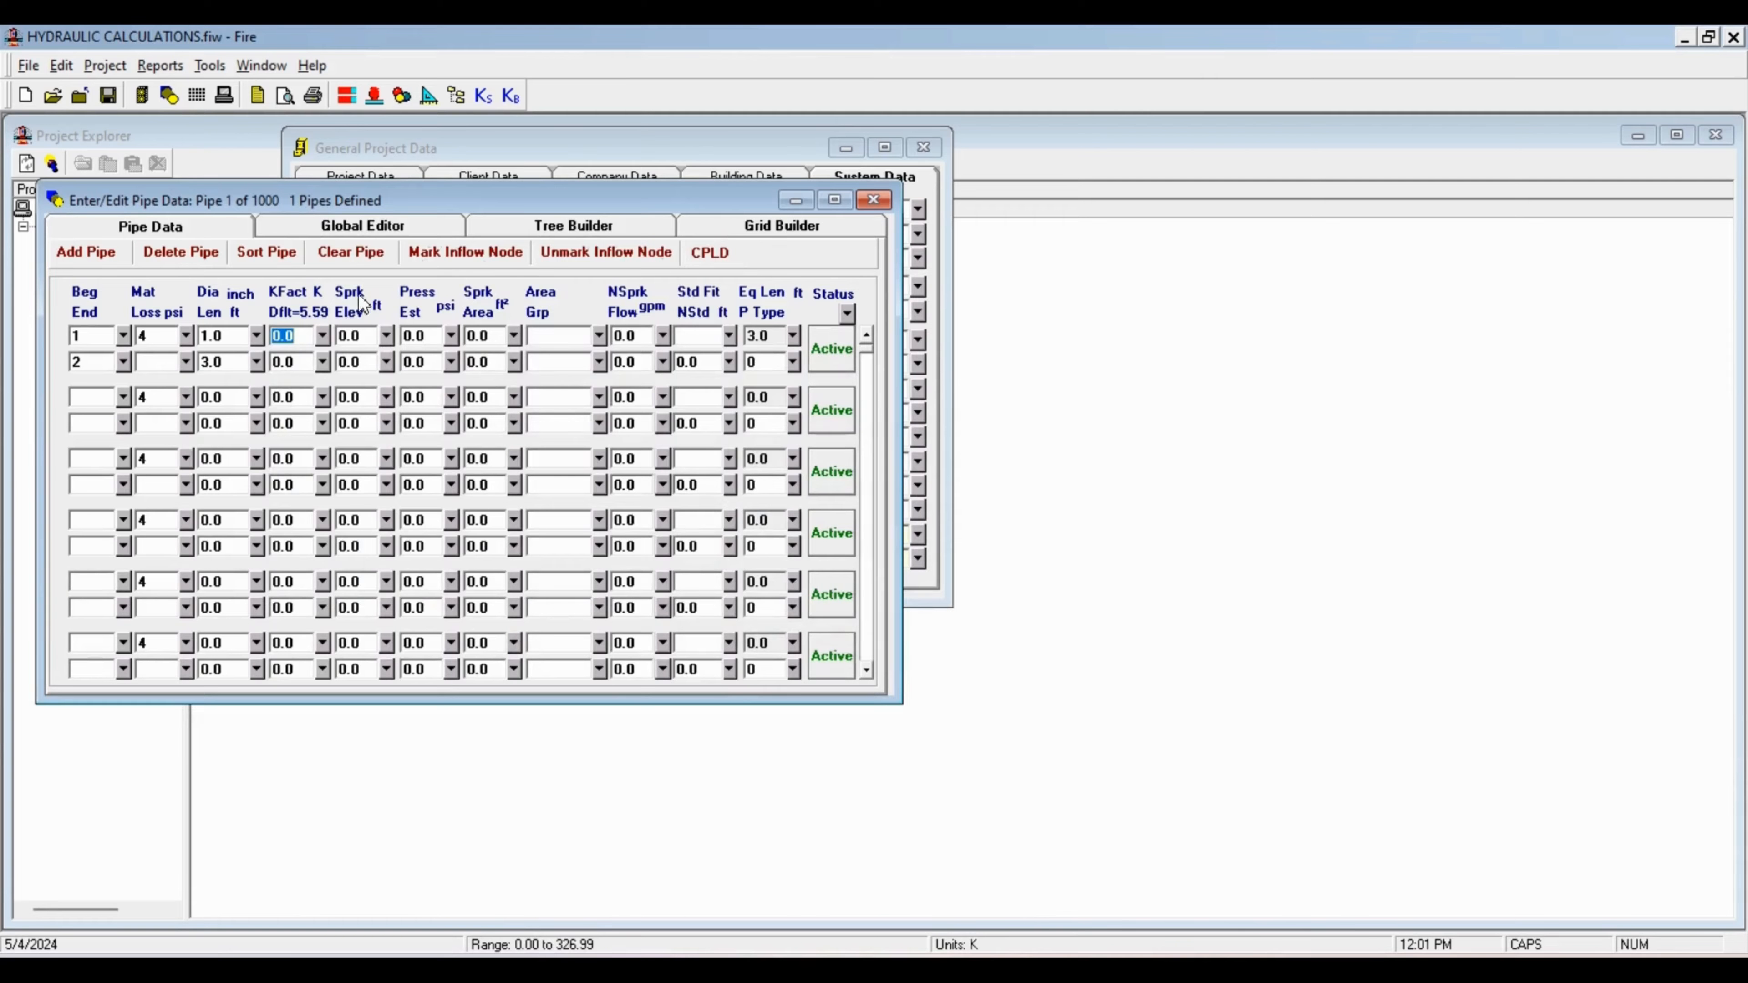
# Assign the default K-factor to the first pipe's beginning node and set the sprinkler elevation to 12 ft at both ends.
pyautogui.click(322, 336)
pyautogui.click(462, 511)
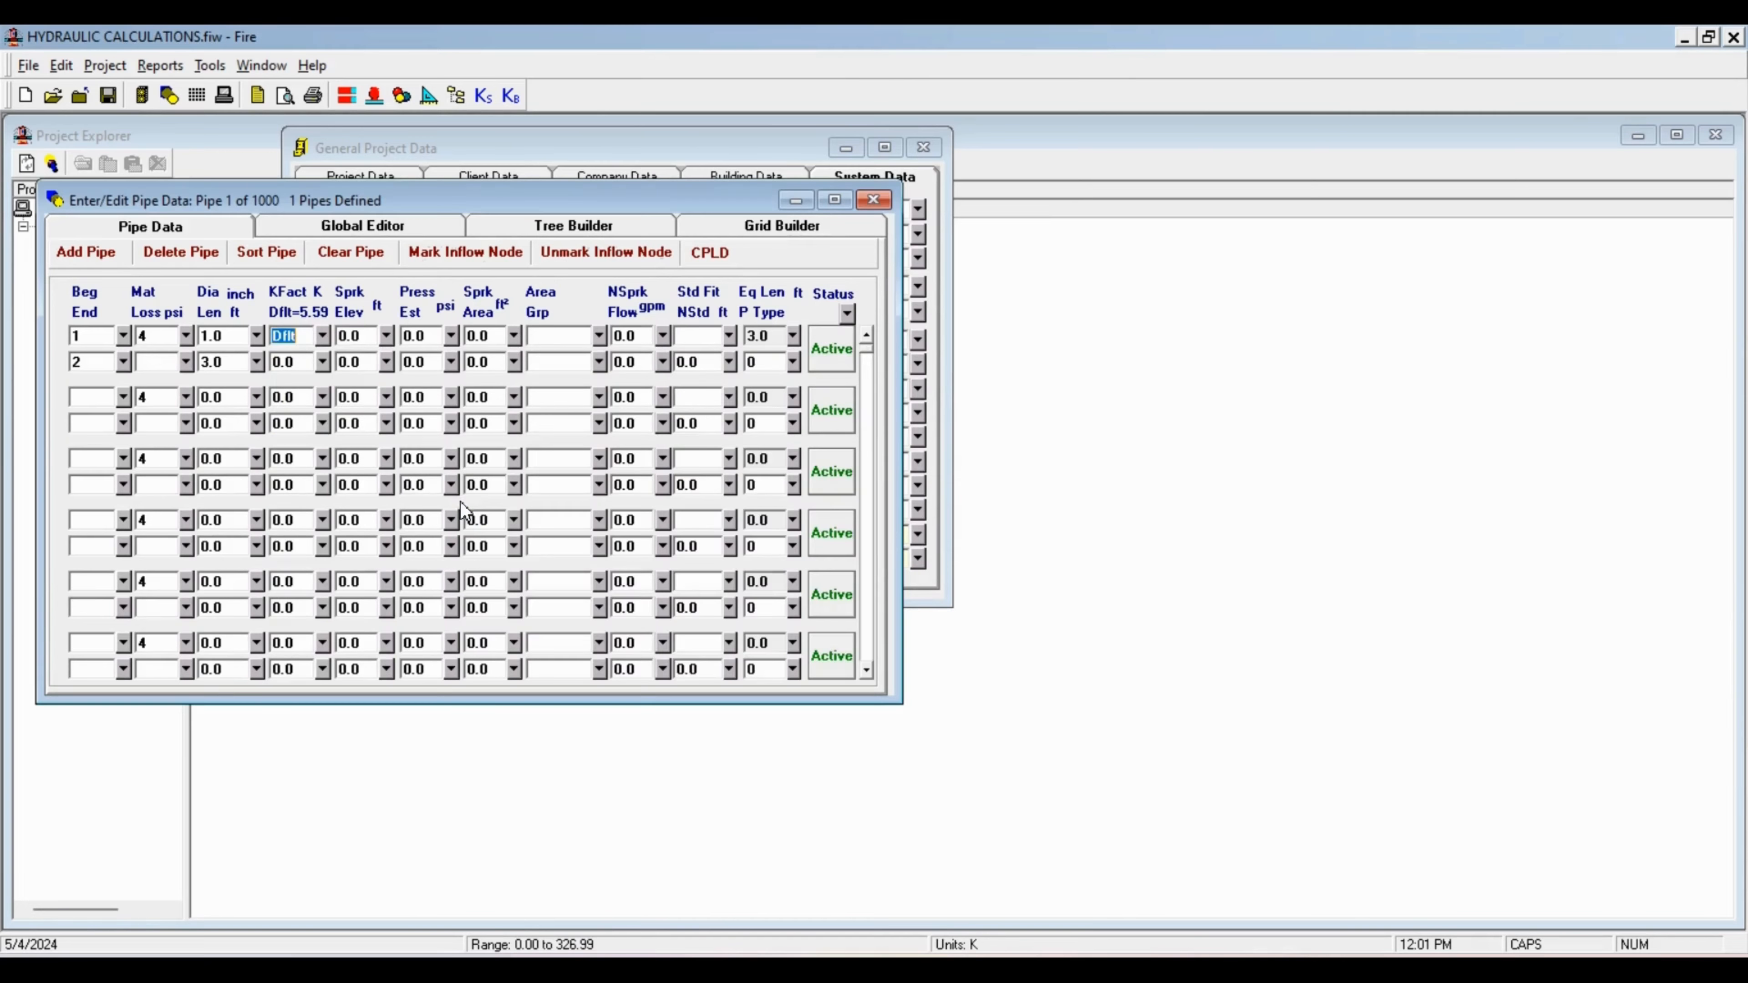
pyautogui.click(367, 337)
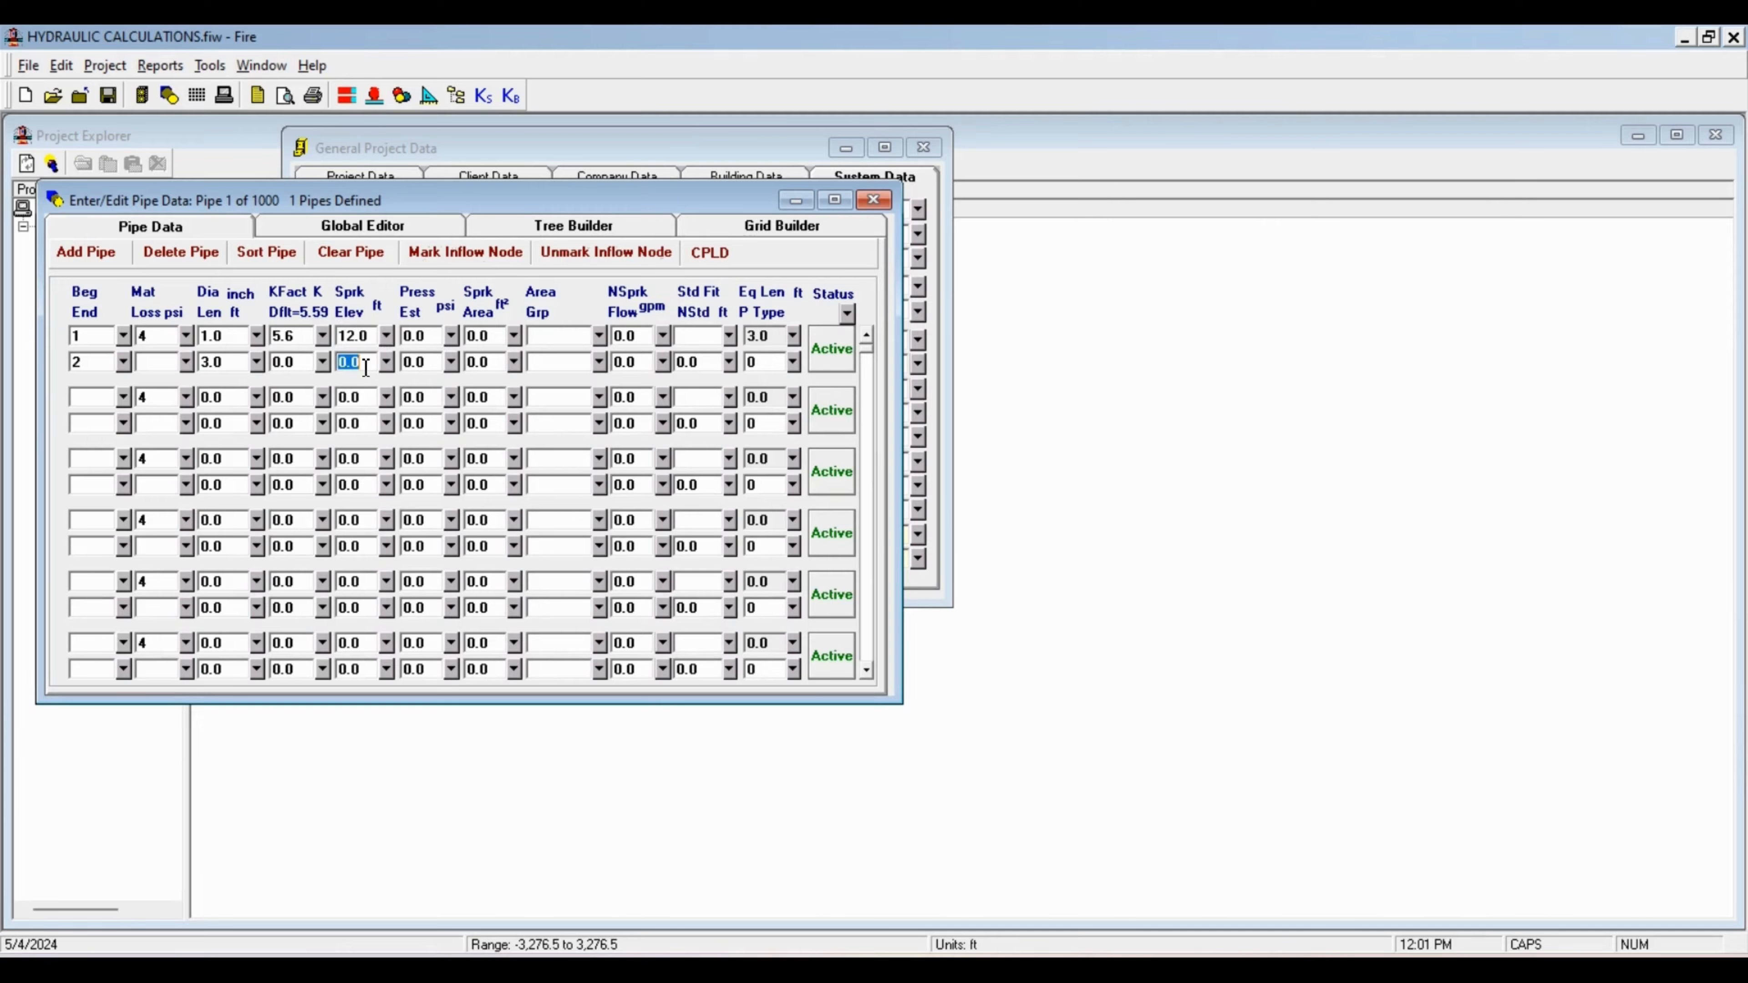
pyautogui.write('12')
pyautogui.press('Tab')
pyautogui.click(370, 359)
# Enter 3E as the first pipe's standard fittings.
pyautogui.click(702, 337)
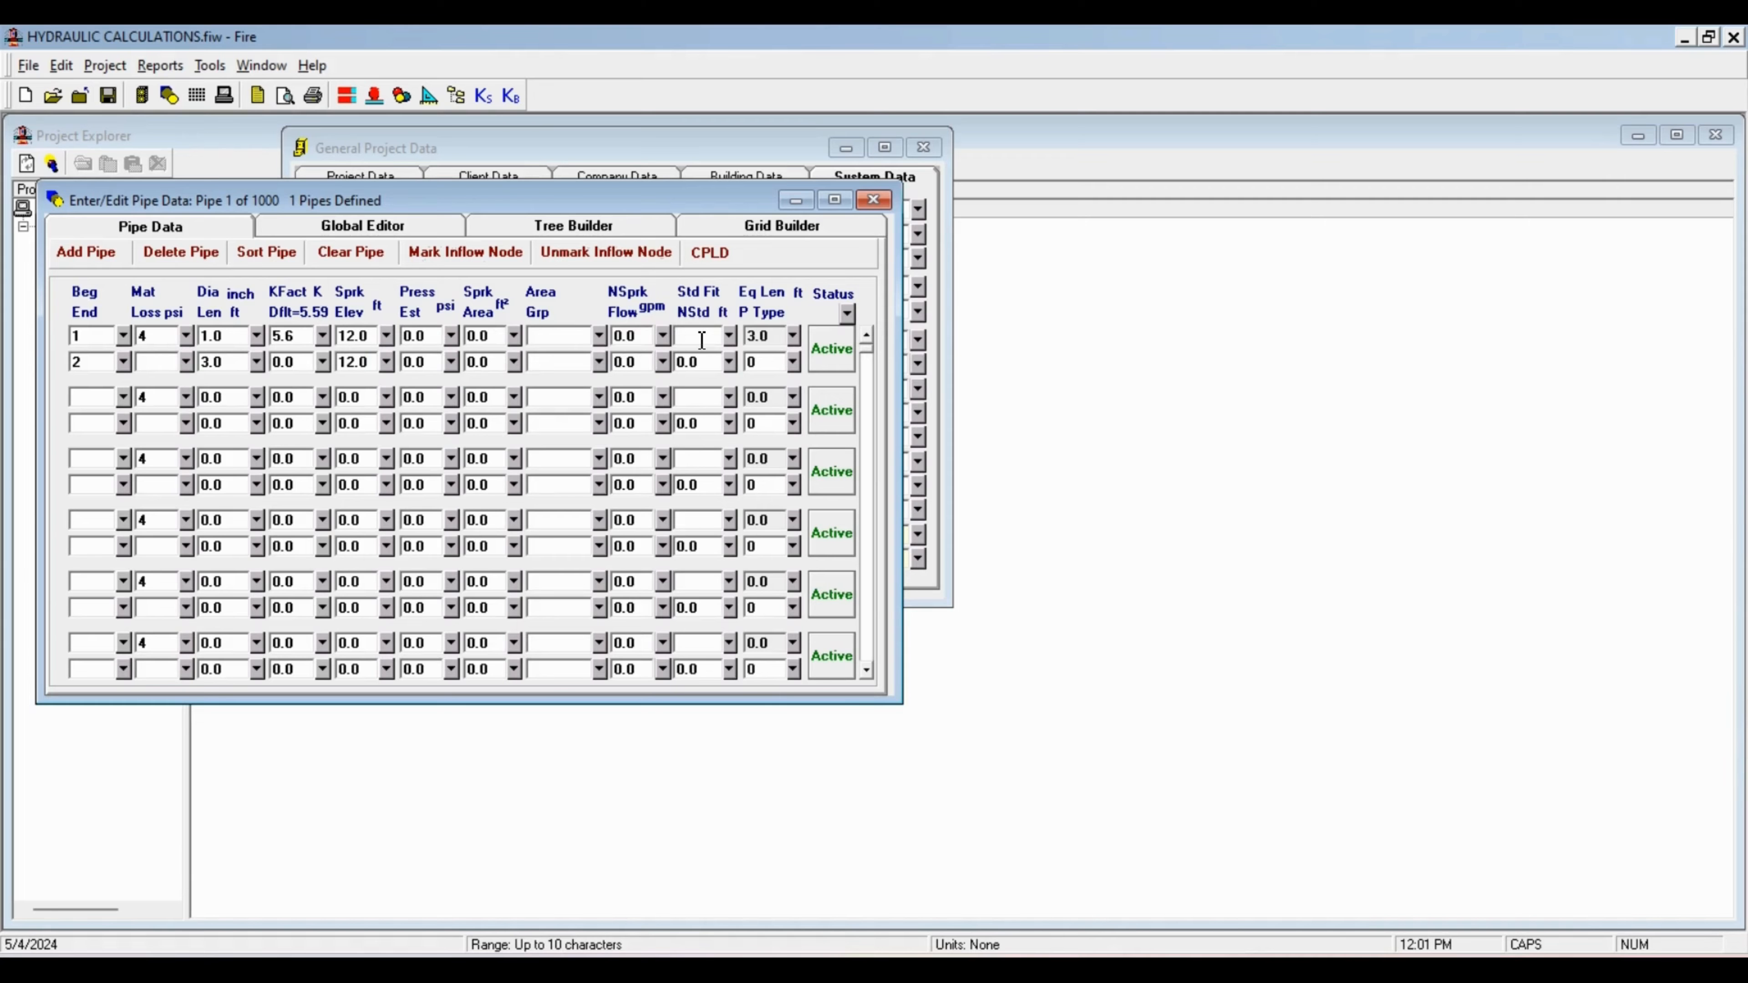
pyautogui.write('3E')
pyautogui.press('BackSpace')
pyautogui.press('BackSpace')
pyautogui.write('3E')
# Define the second pipe from node 2 to node 3 with a 1-inch diameter and a 6 ft length.
pyautogui.click(86, 398)
pyautogui.write('2')
pyautogui.click(226, 397)
pyautogui.write('1')
pyautogui.click(227, 421)
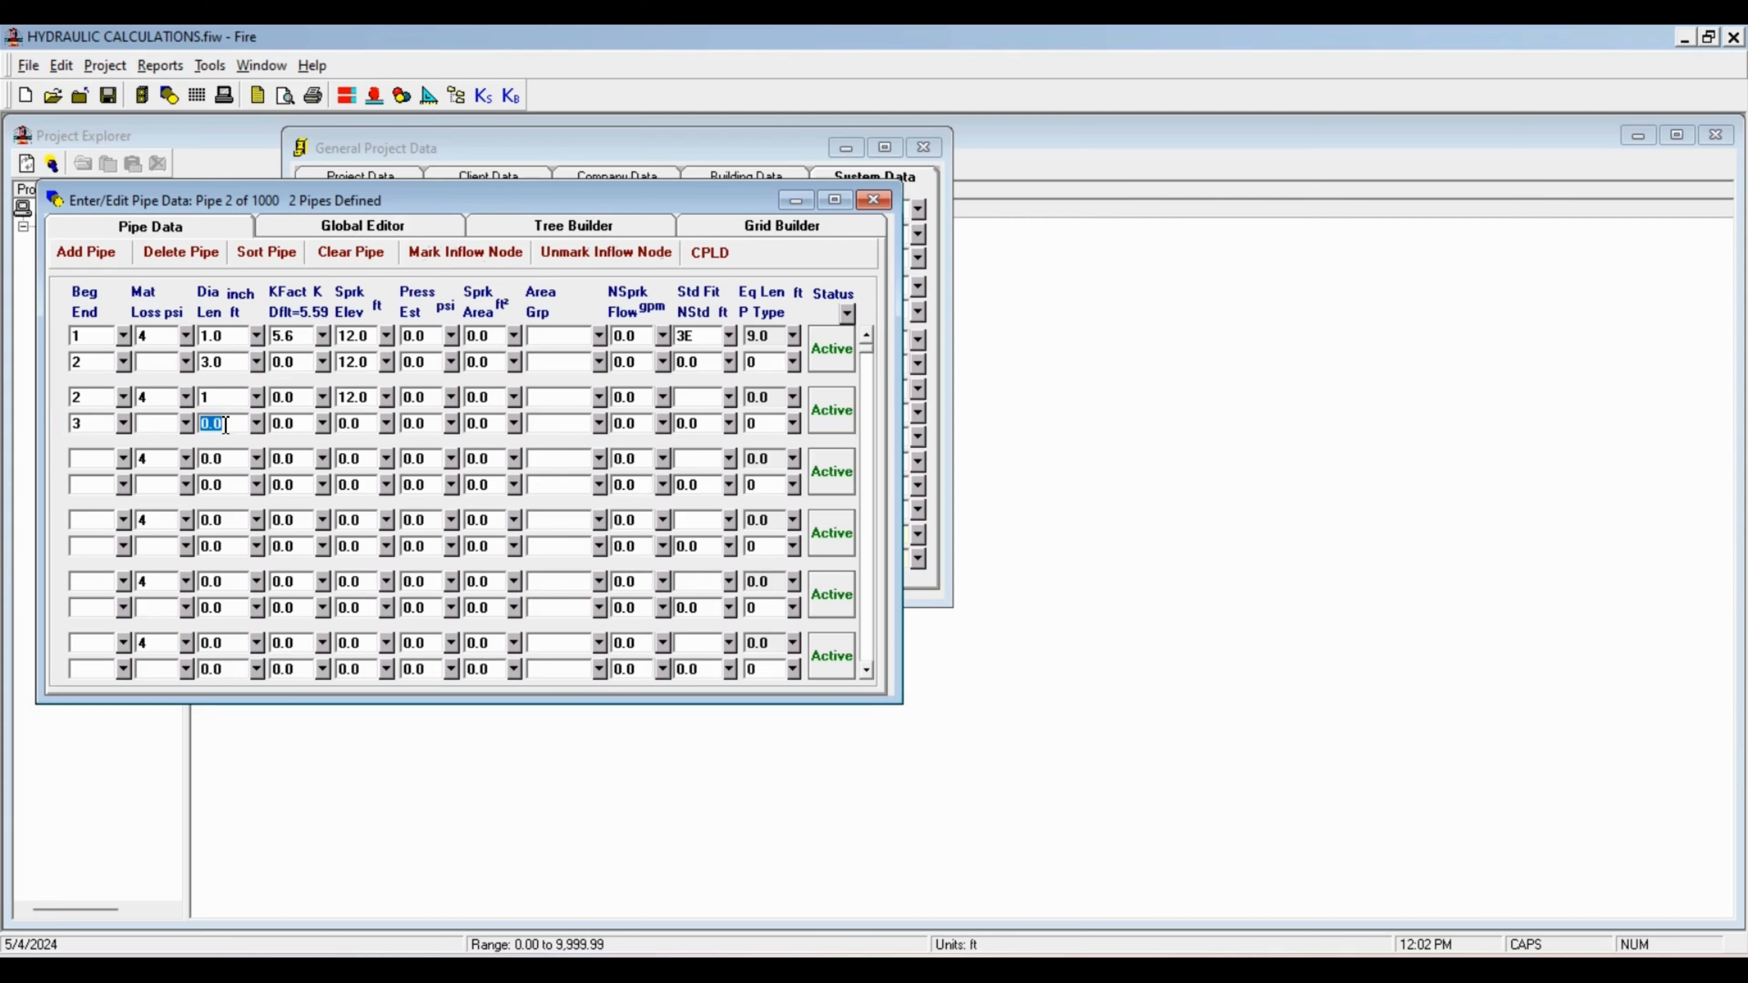
pyautogui.write('6')
# Set the second pipe's end-node elevation to 10 ft and enter T as its standard fitting.
pyautogui.click(294, 405)
pyautogui.click(297, 424)
pyautogui.click(371, 397)
pyautogui.click(363, 425)
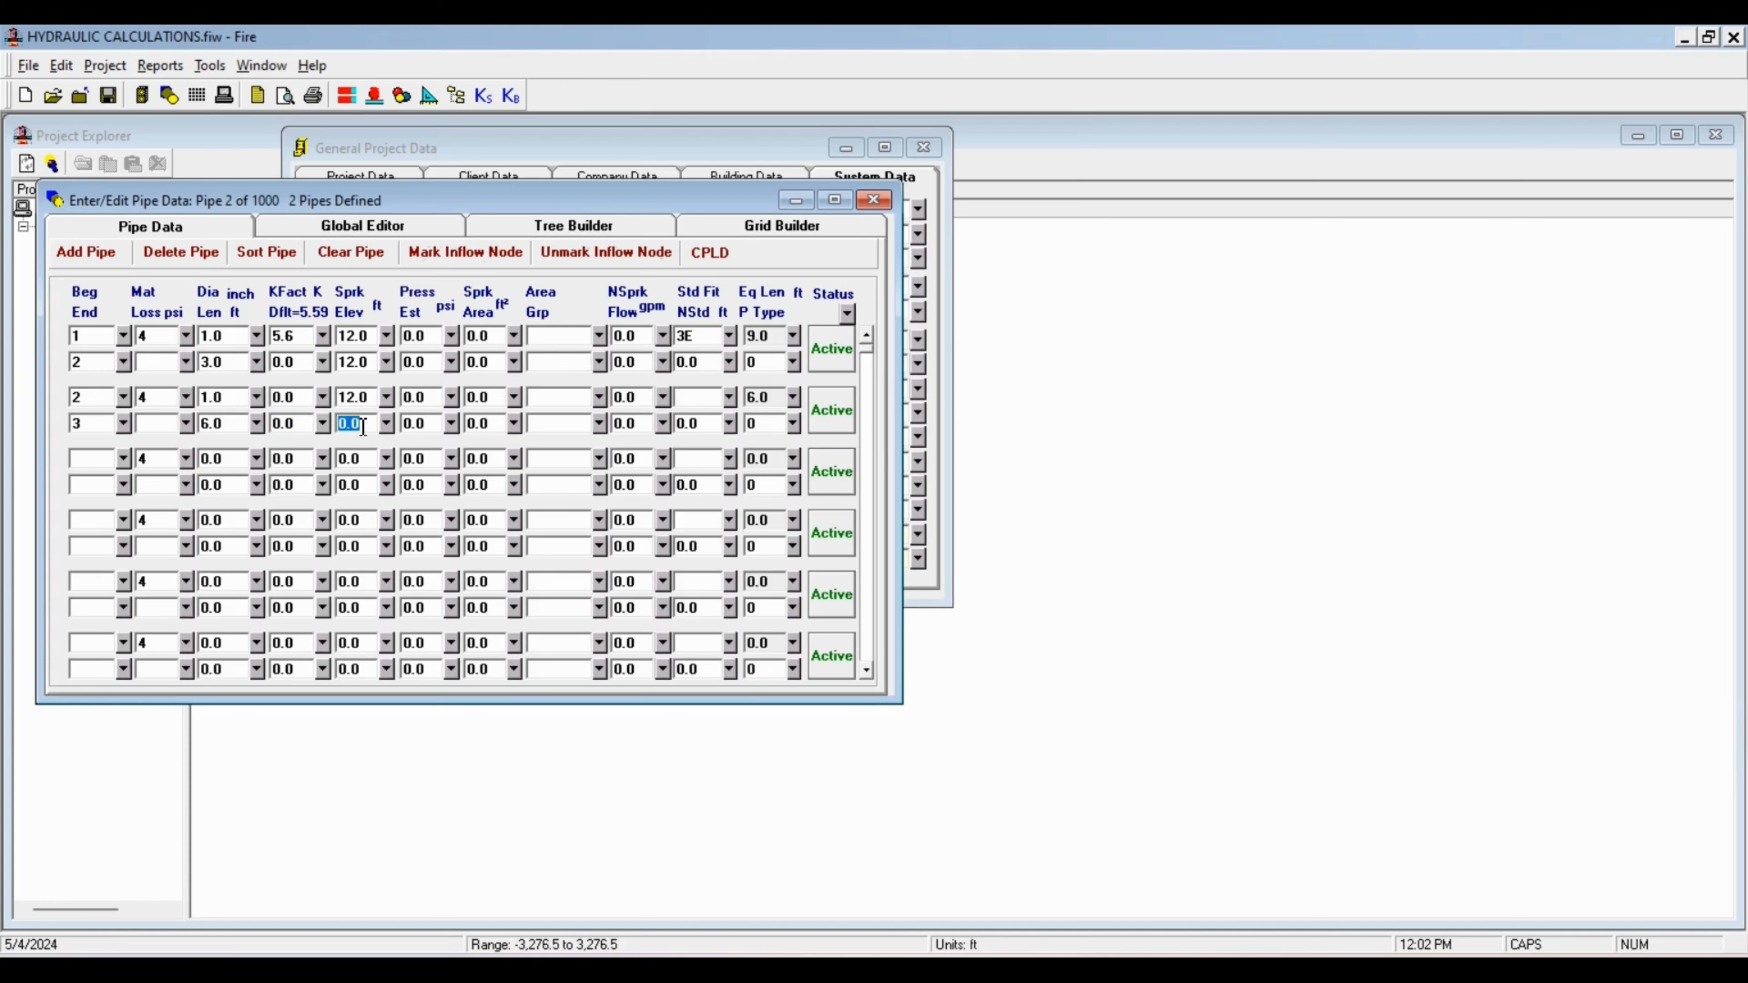
pyautogui.write('1')
pyautogui.press('Tab')
pyautogui.press('Tab')
pyautogui.press('Tab')
pyautogui.press('Tab')
pyautogui.click(712, 405)
pyautogui.write('T')
pyautogui.press('Tab')
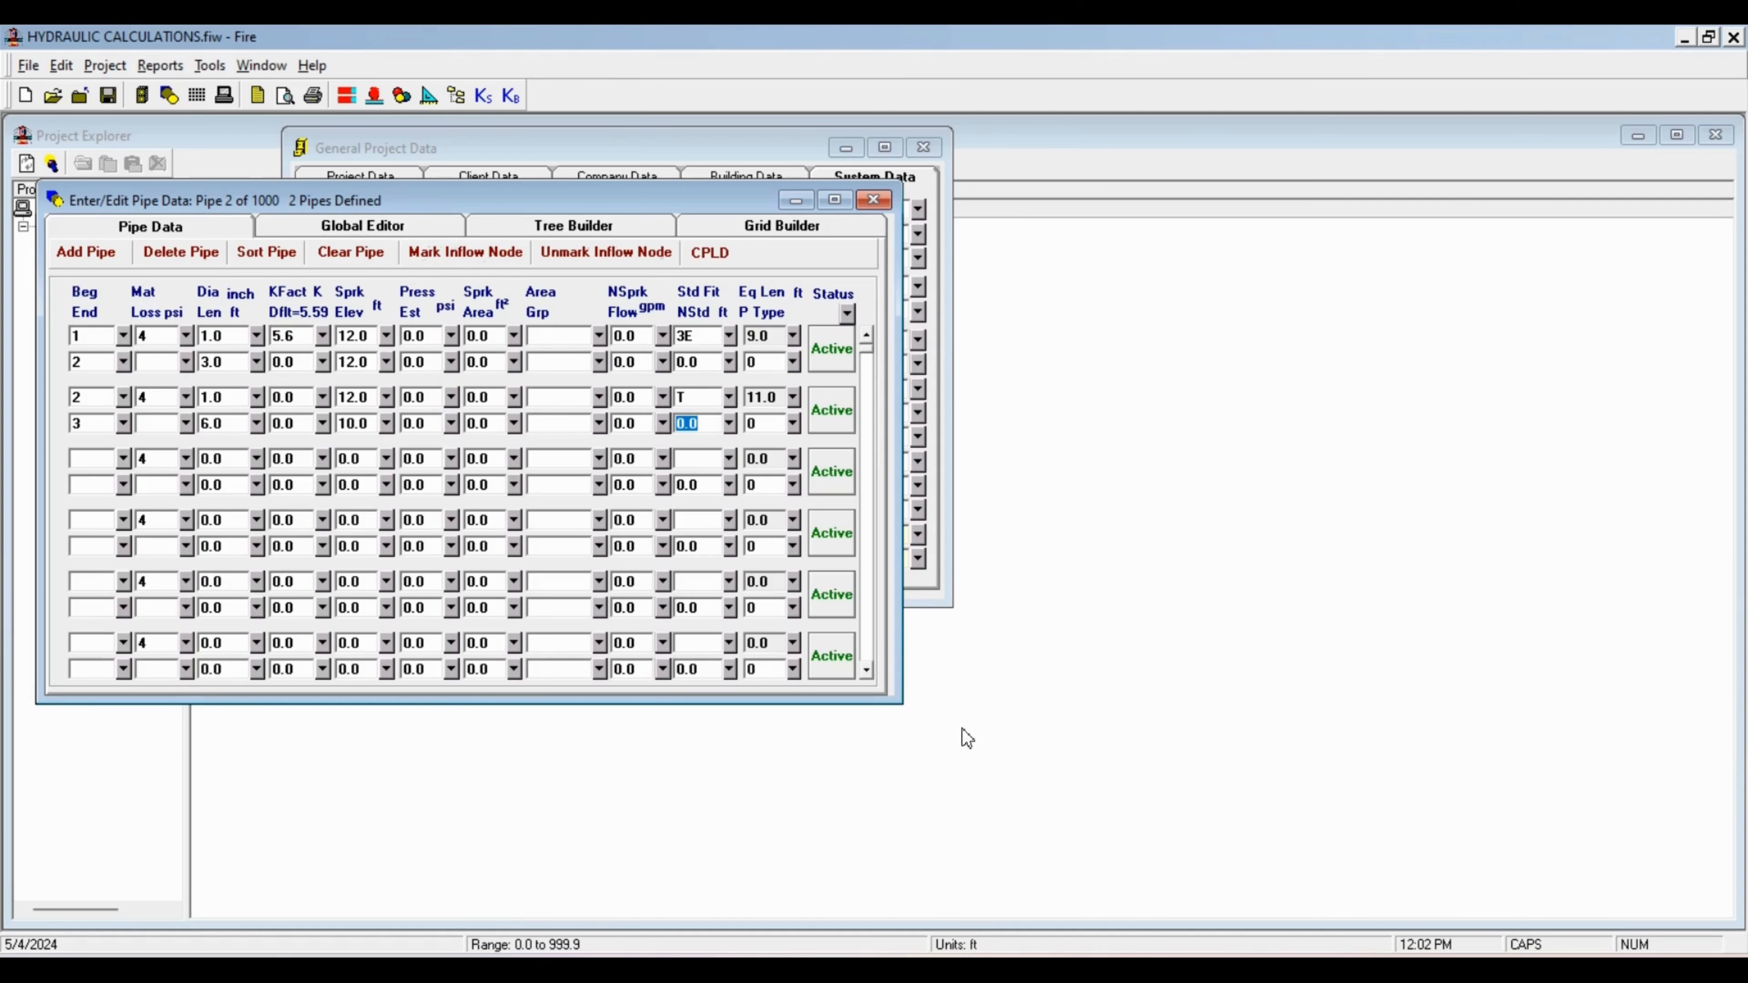
pyautogui.click(1335, 970)
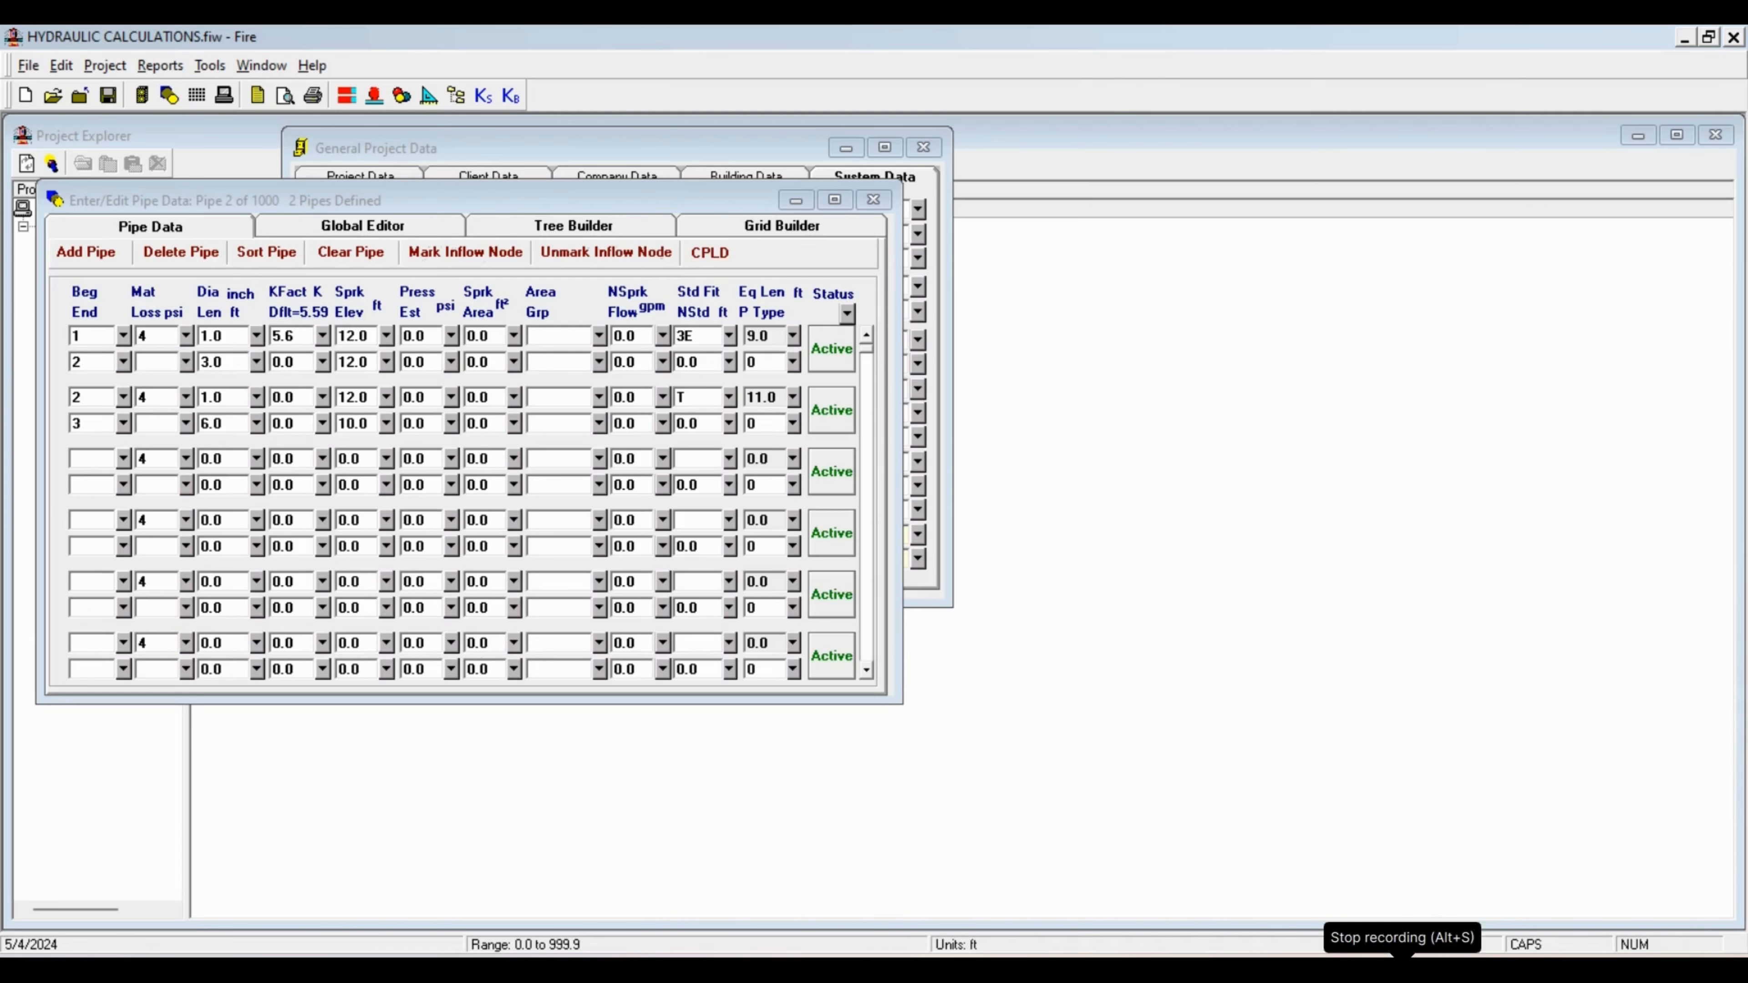
pyautogui.click(1401, 964)
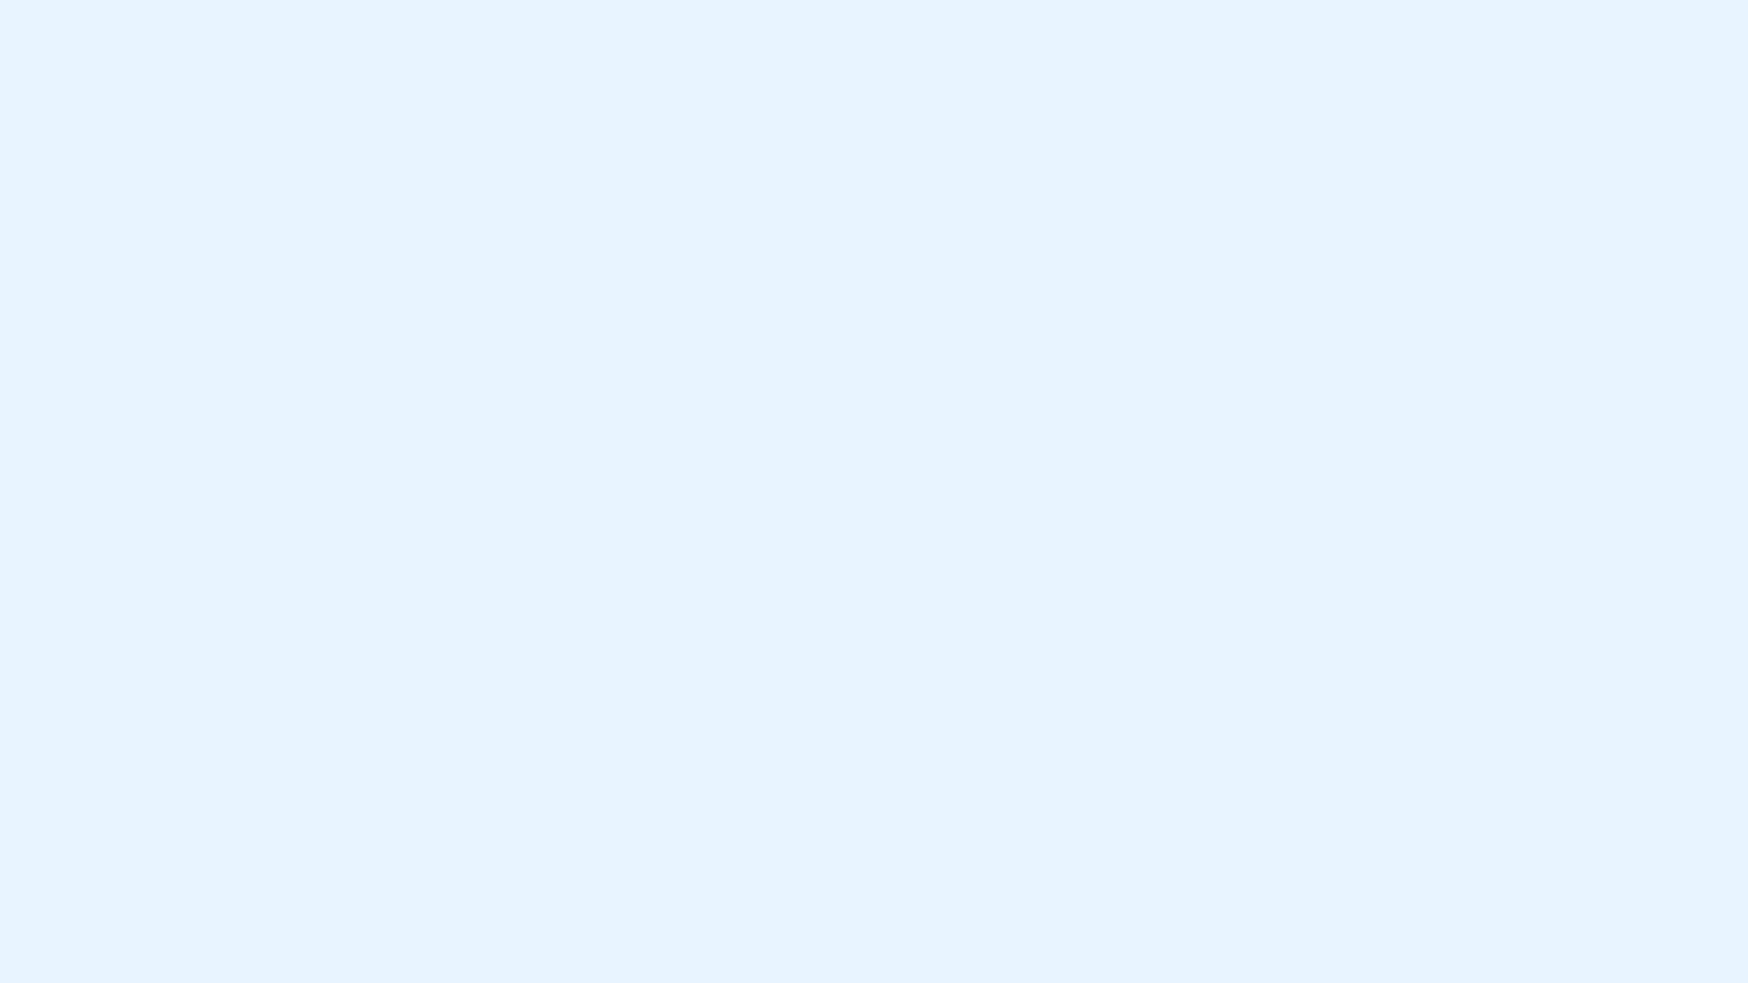